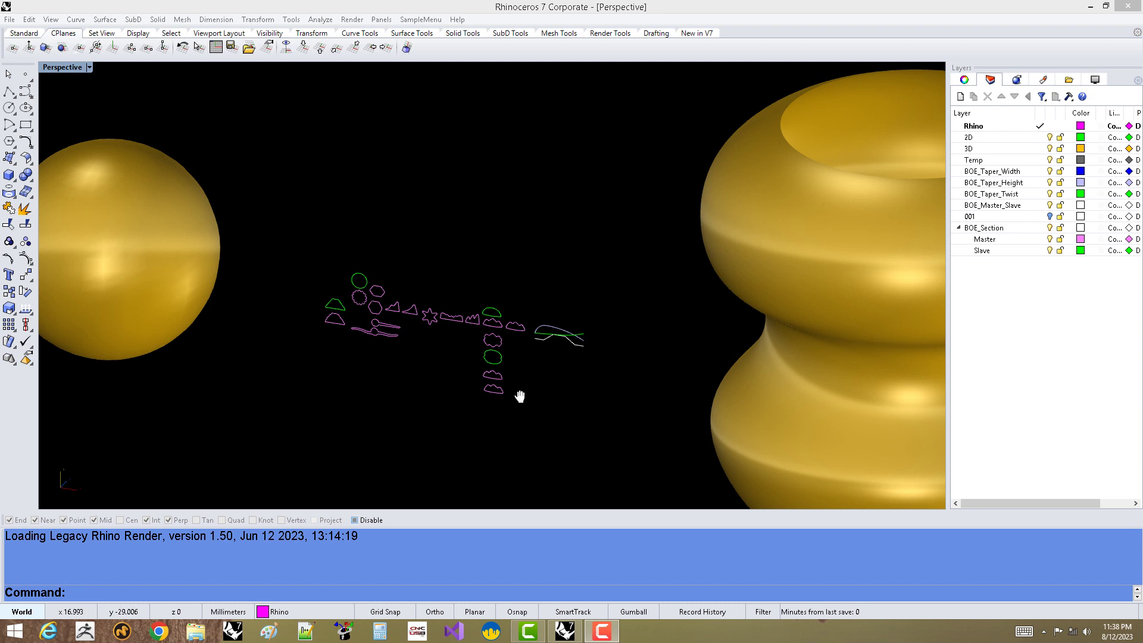
Run BelOrientEX on the golden vase mesh and sweep a first two-point leaf beside it.
key("Down")
key("Down")
key("Return")
right_click_drag(652, 391, 620, 368, "shift")
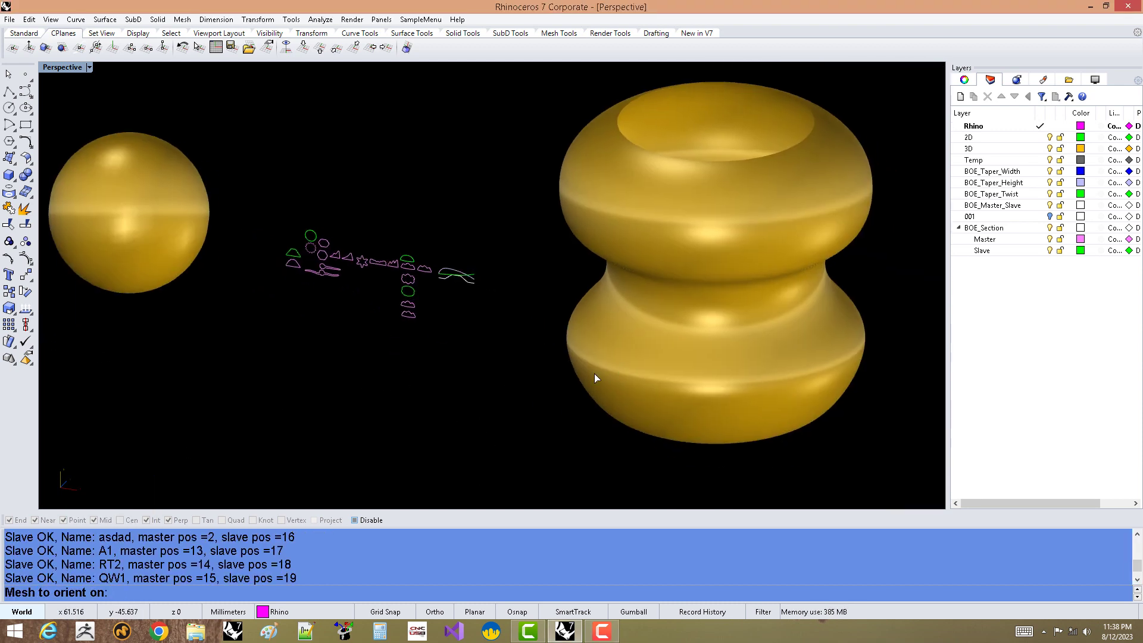
left_click(594, 377)
scroll(470, 376, "up", 2)
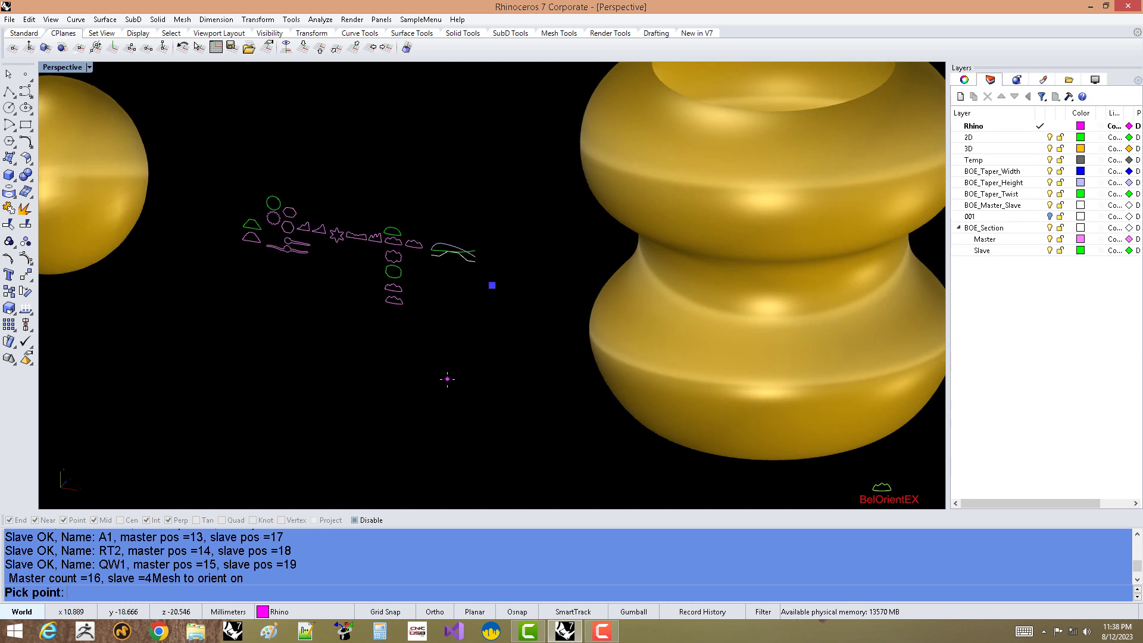
left_click(390, 378)
left_click(547, 313)
key("Return")
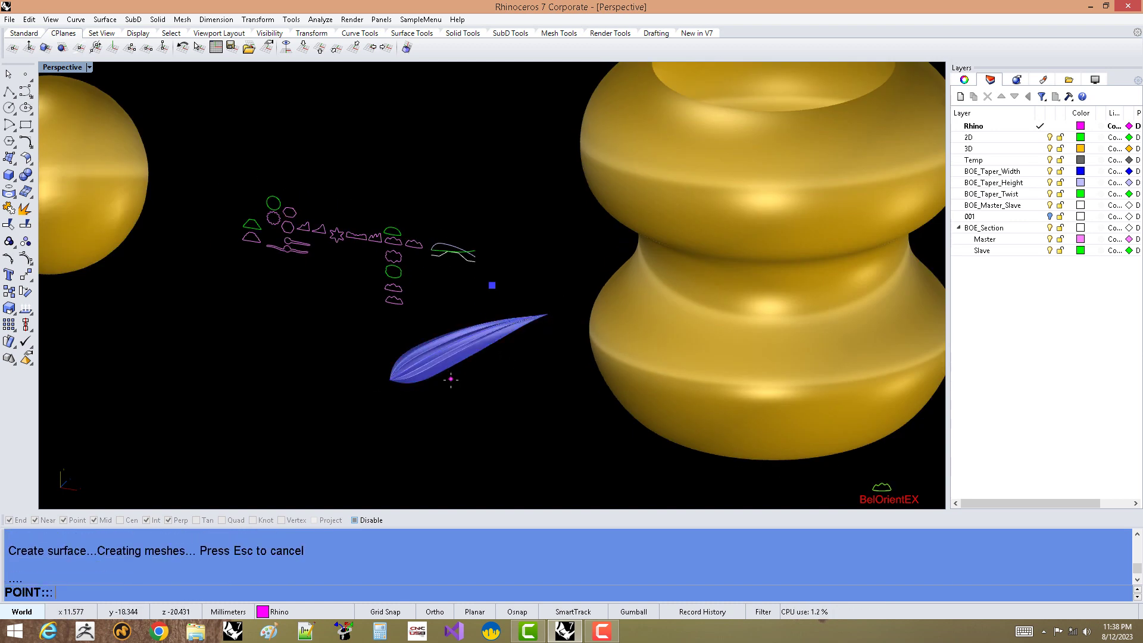
Sweep two more two-point leaves below the first one.
left_click(395, 390)
left_click(548, 367)
key("Return")
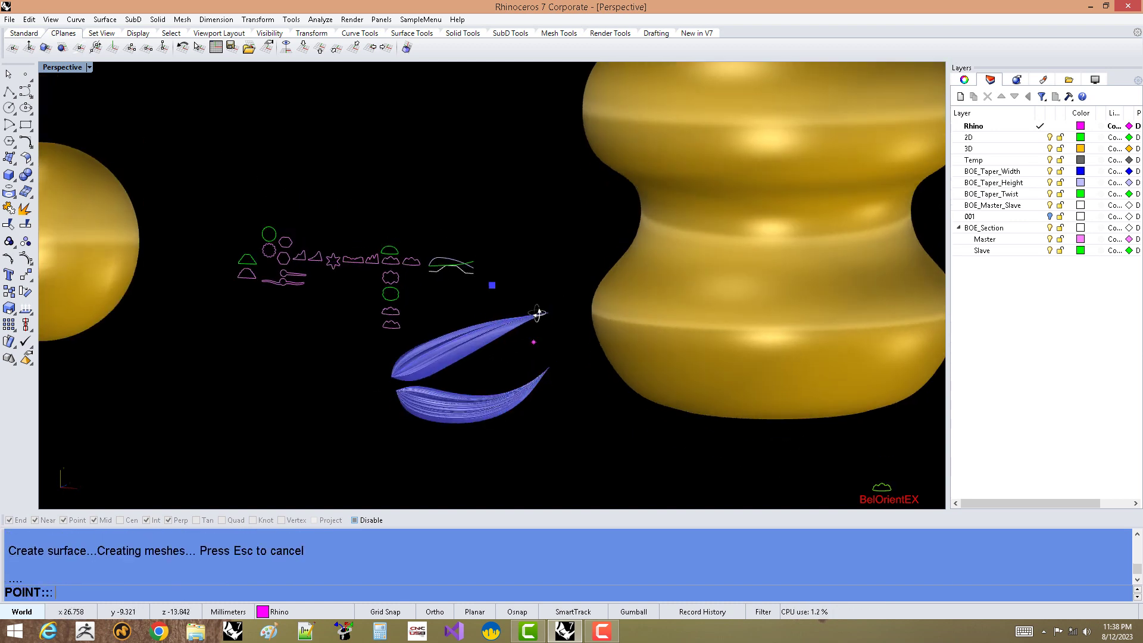
left_click(368, 390)
left_click(547, 437)
key("Return")
Draw a four-point leaf path beside the vase.
left_click(429, 329)
left_click(528, 265)
left_click(589, 216)
left_click(515, 153)
mouse_move(516, 153)
right_mouse_down()
mouse_move(454, 163)
mouse_move(518, 254)
mouse_move(540, 196)
right_mouse_up()
Move the leaf's top node higher to bend the leaf into an S-shape.
left_click(525, 262)
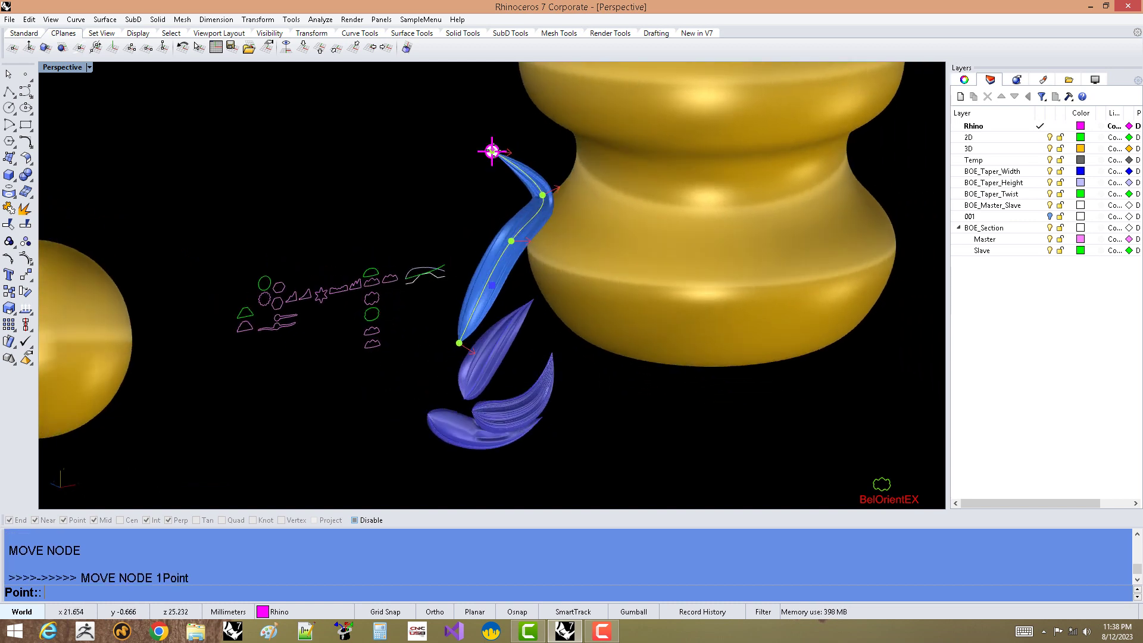
left_click(498, 121)
right_click_drag(467, 184, 386, 193)
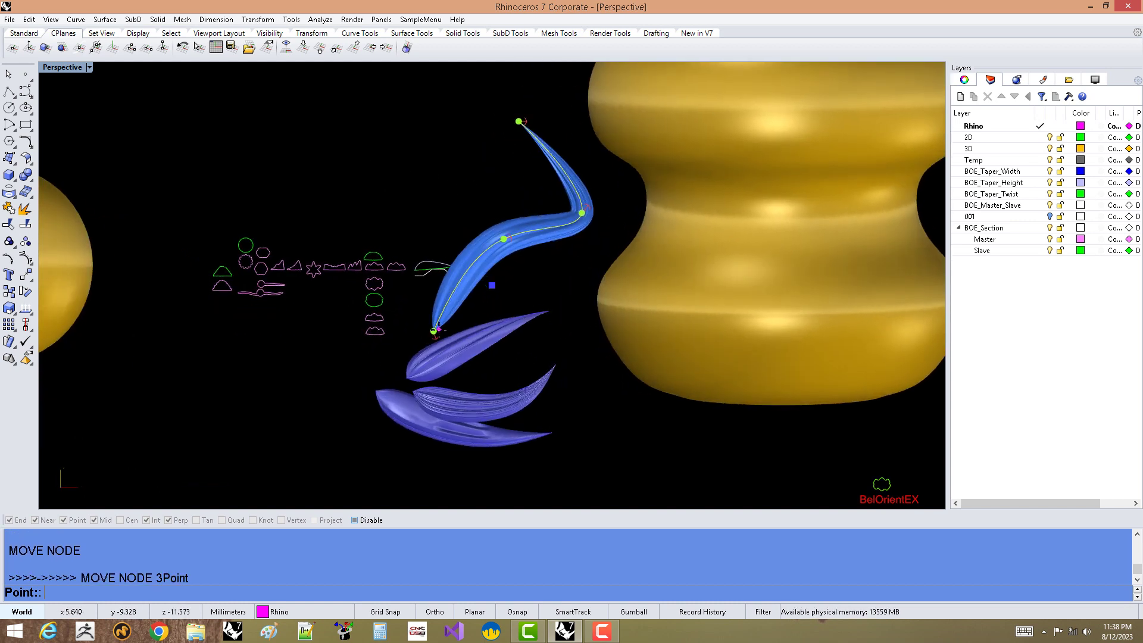
left_click(433, 331)
left_click(487, 343)
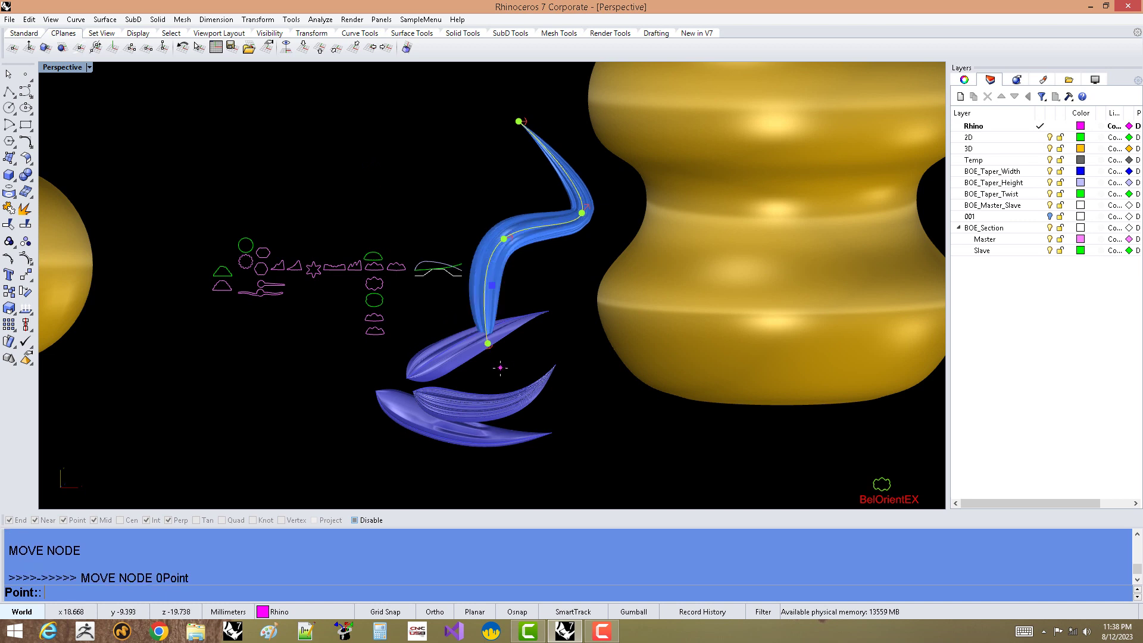
Pick three points for another leaf path near the vase.
right_click_drag(488, 375, 464, 336)
left_click(464, 336)
left_click(605, 294)
left_click(653, 325)
right_click_drag(654, 325, 540, 308)
Accept the ornament settings and draw a three-point leaf directly on the vase surface.
right_click(540, 307)
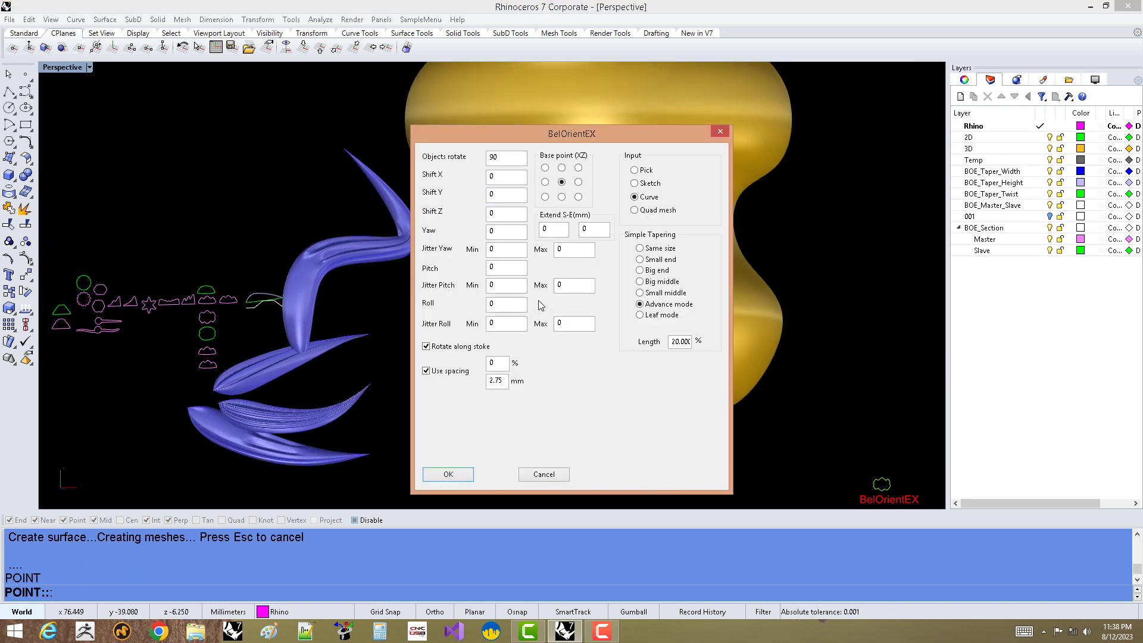
left_click(449, 472)
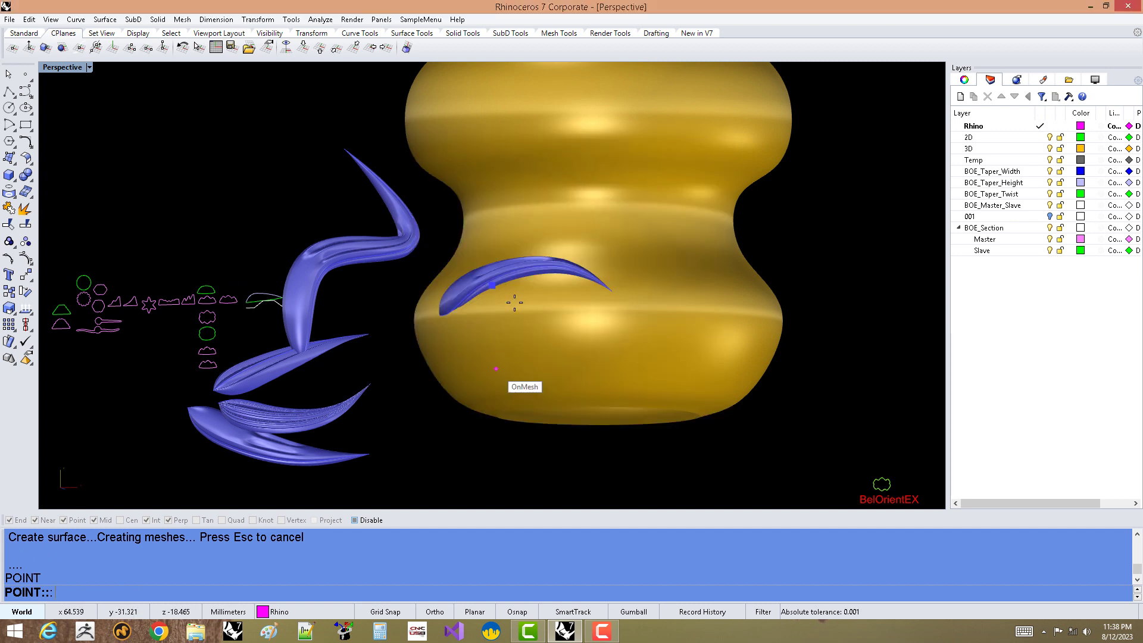
right_click_drag(510, 306, 473, 248)
left_click(470, 205)
left_click(558, 172)
left_click(668, 194)
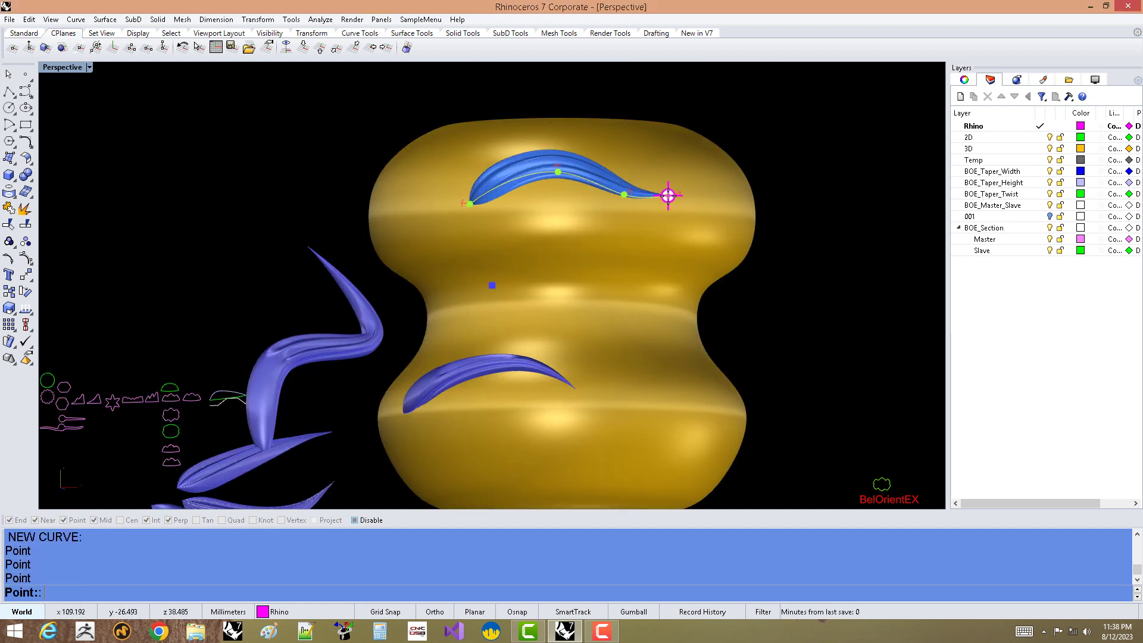
right_click(613, 244)
Select all blue leaves by colour and delete them.
mouse_move(613, 245)
right_mouse_down()
mouse_move(480, 293)
mouse_move(516, 296)
right_mouse_up()
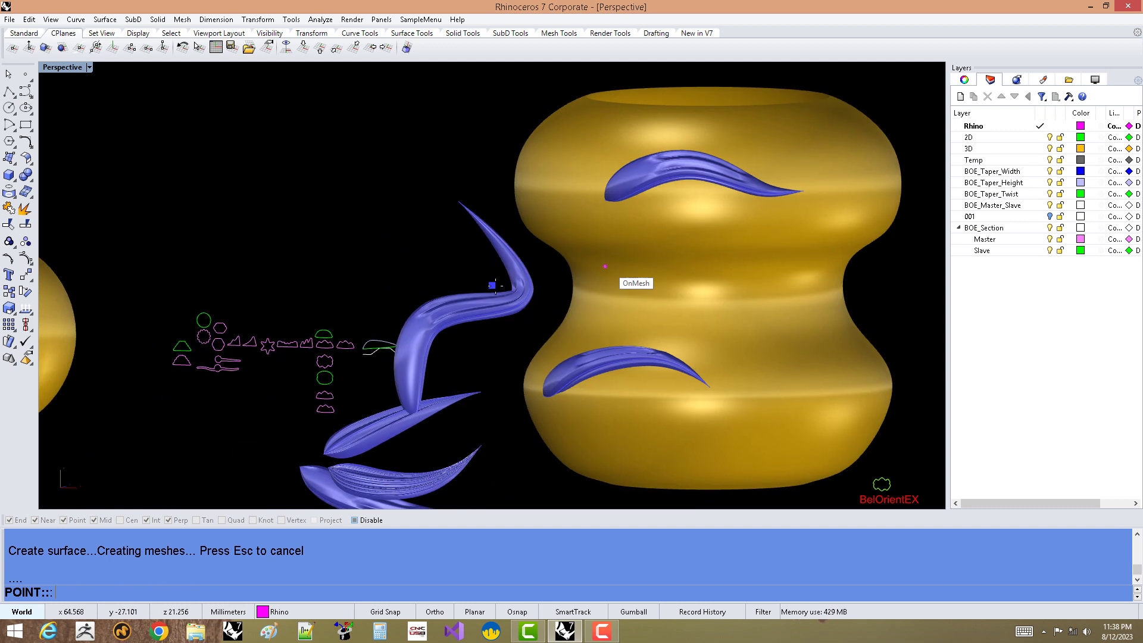
left_click(520, 312)
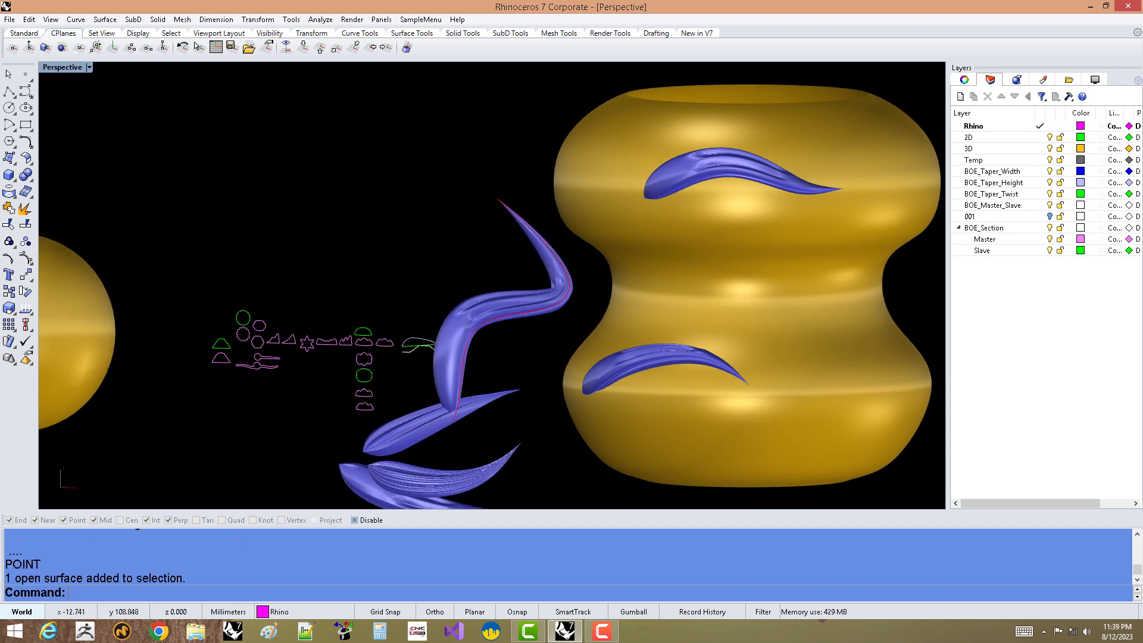
type("sel")
key("Return")
type("de")
key("Return")
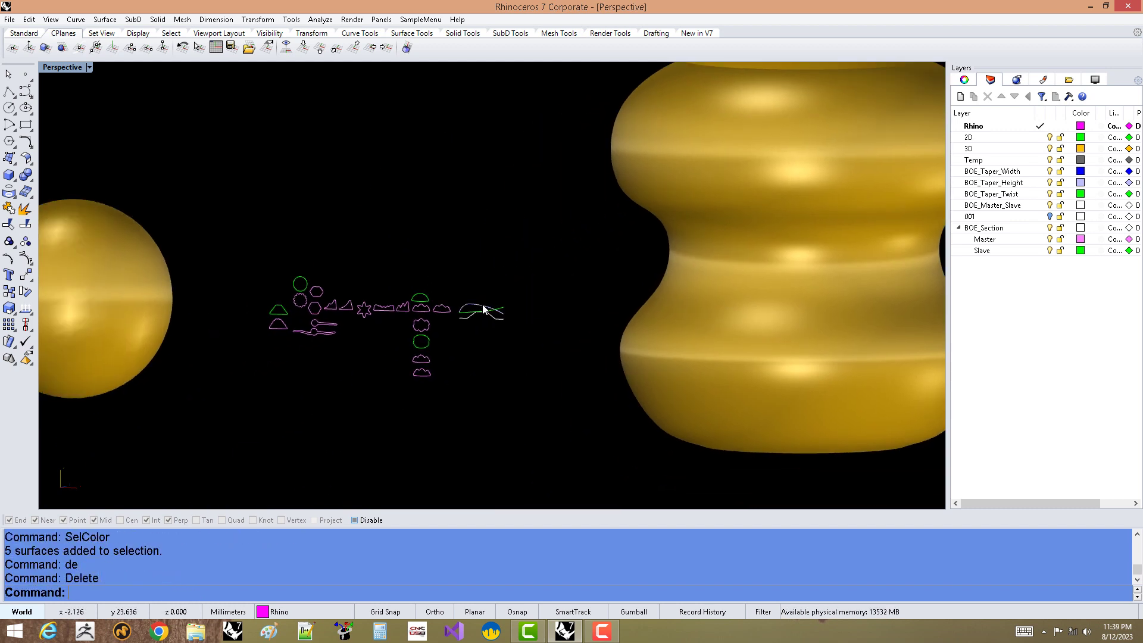
In the Front view, delete all section curves except the green circle and dotted gear.
key("ctrl+F2")
left_click_drag(457, 196, 203, 398)
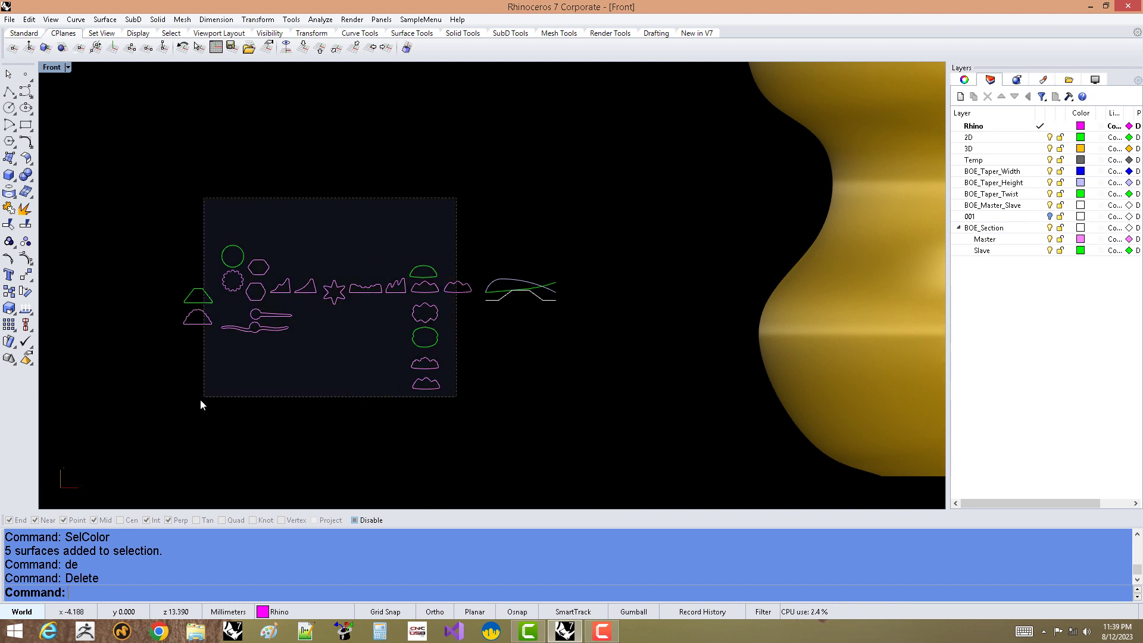
left_click_drag(220, 284, 221, 285, "ctrl")
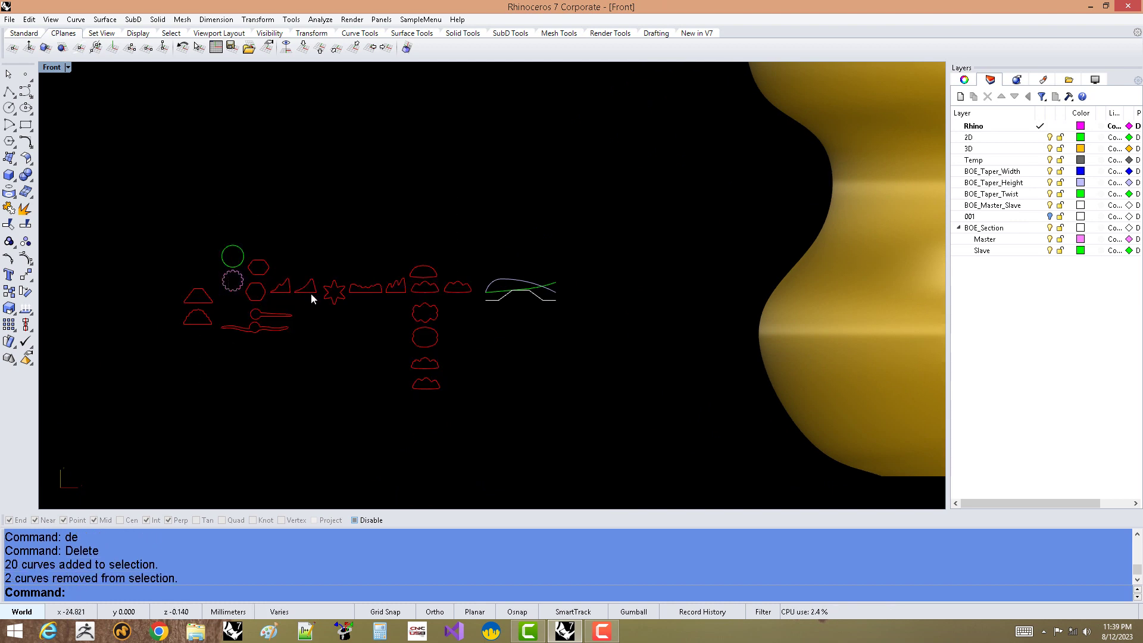
type("de")
key("Return")
scroll(453, 351, "down", 3)
scroll(480, 352, "up", 1)
scroll(480, 352, "up", 1)
Restart the BelOrientEX ornament command with the alias b.
type("b")
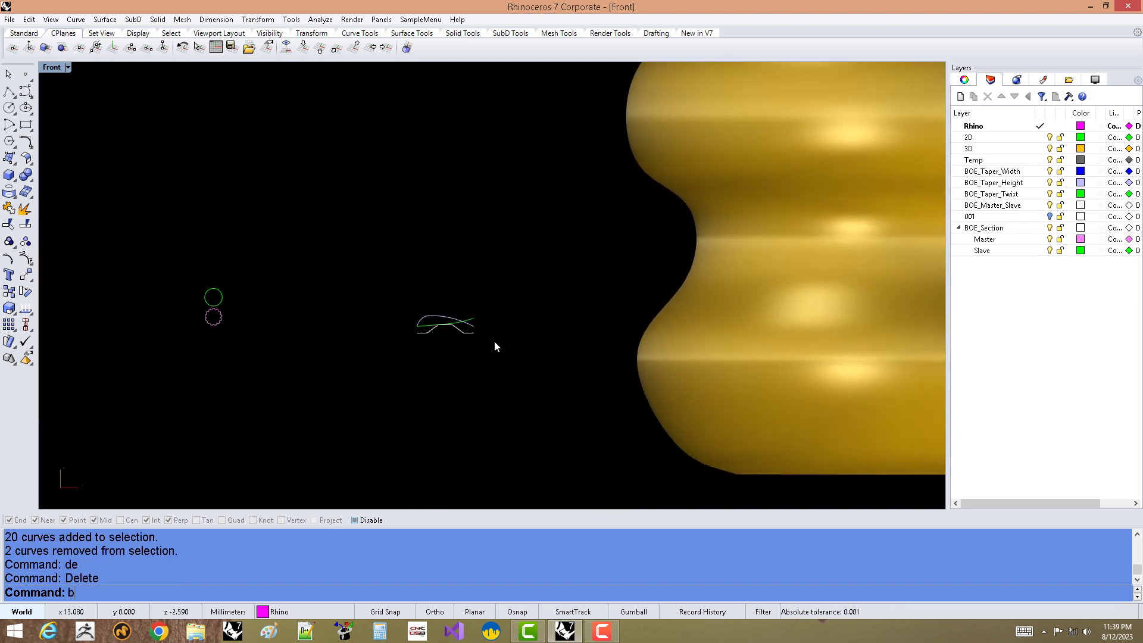
key("Return")
scroll(631, 360, "down", 3)
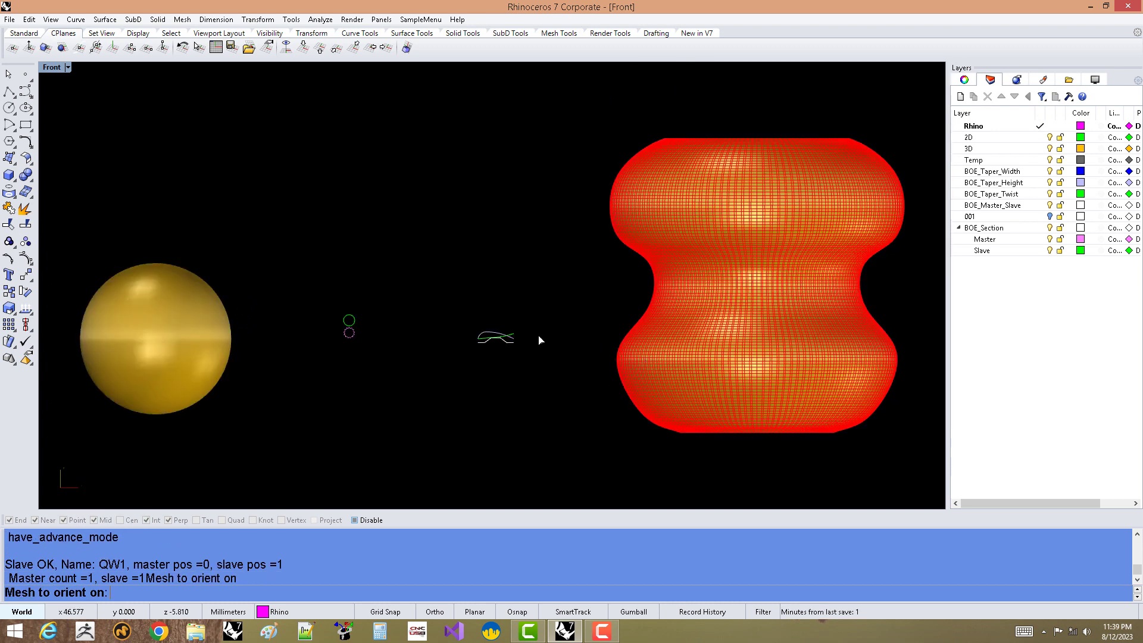
scroll(360, 294, "up", 2)
left_click(302, 295)
left_click(396, 234)
left_click(513, 220)
key("Return")
left_click(400, 283)
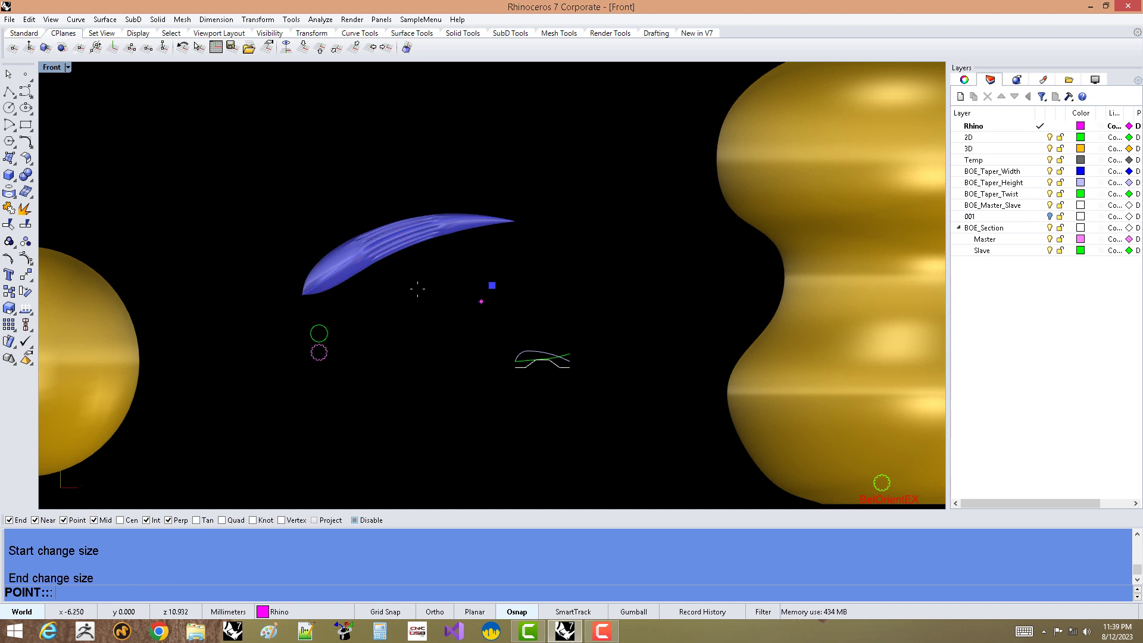
left_click(291, 233)
left_click(445, 153)
left_click(585, 130)
key("Return")
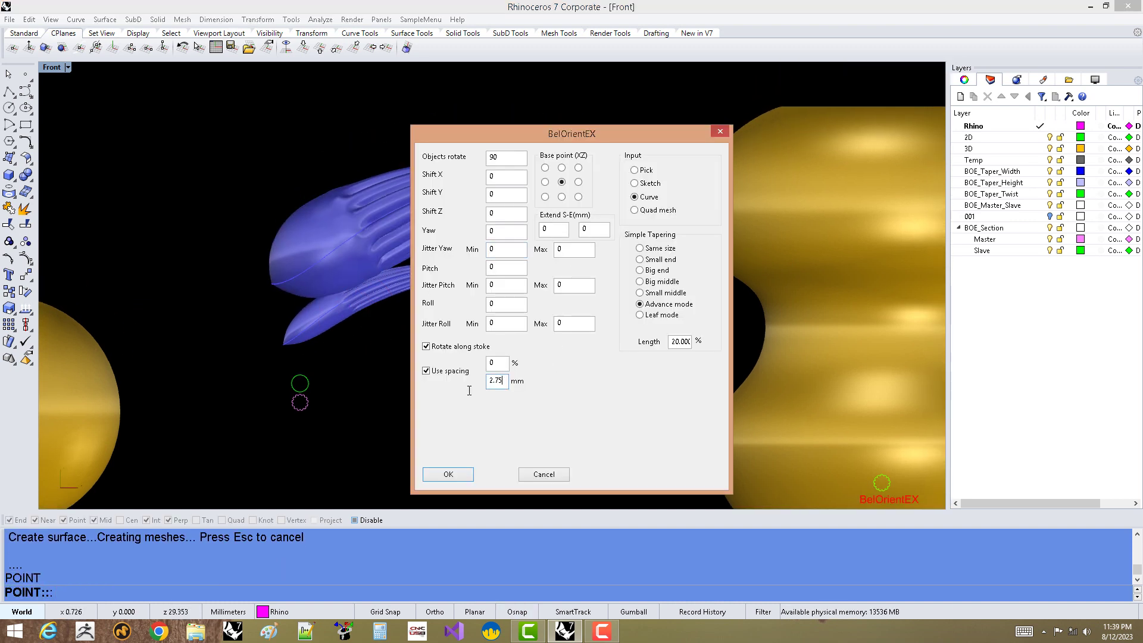
key("Return")
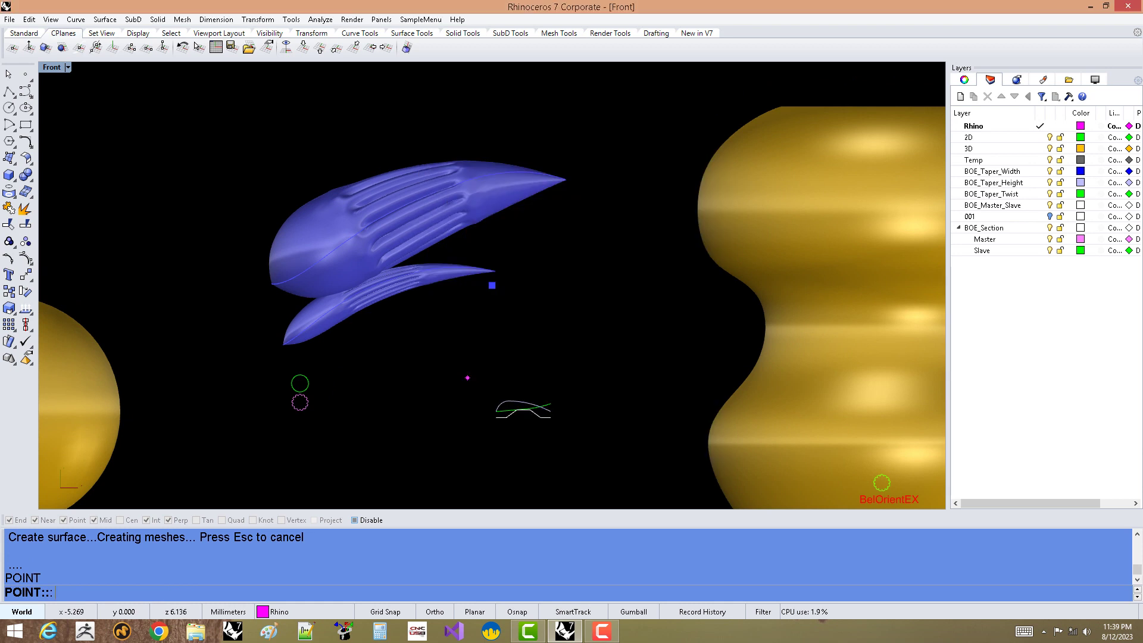
left_click(228, 189)
left_click(365, 109)
left_click(558, 126)
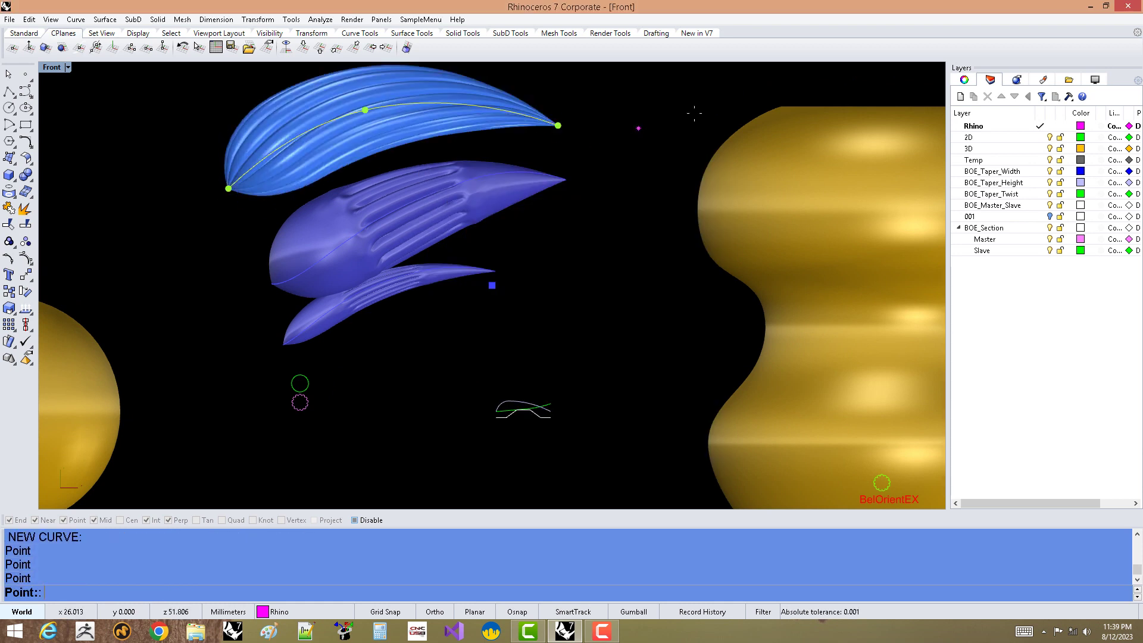
left_click(638, 128)
key("Return")
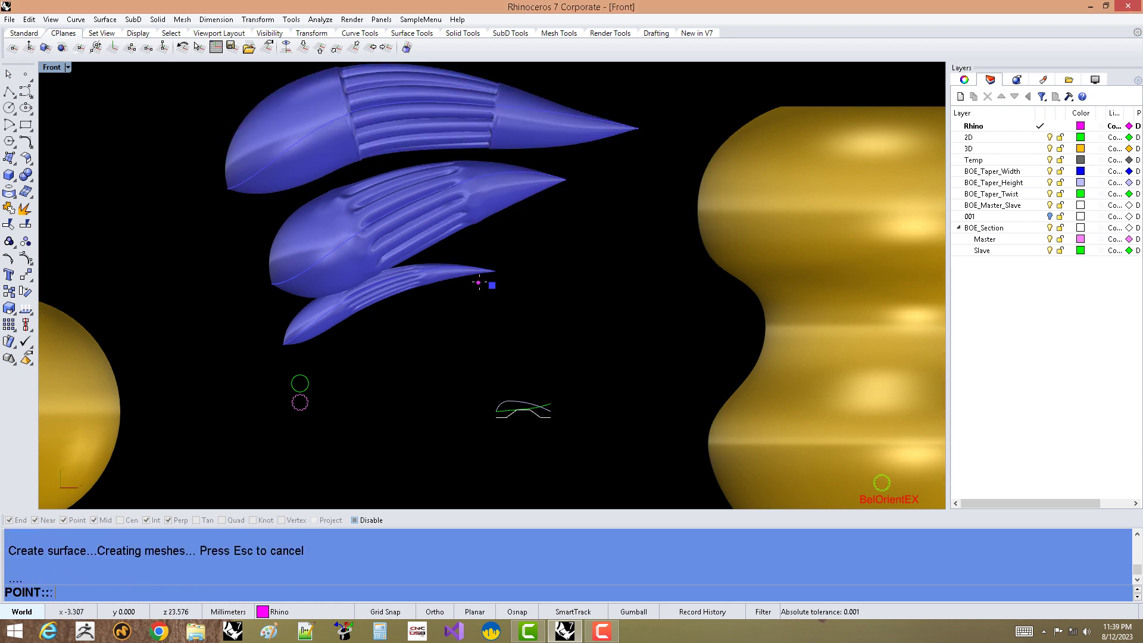
right_click_drag(481, 307, 490, 274)
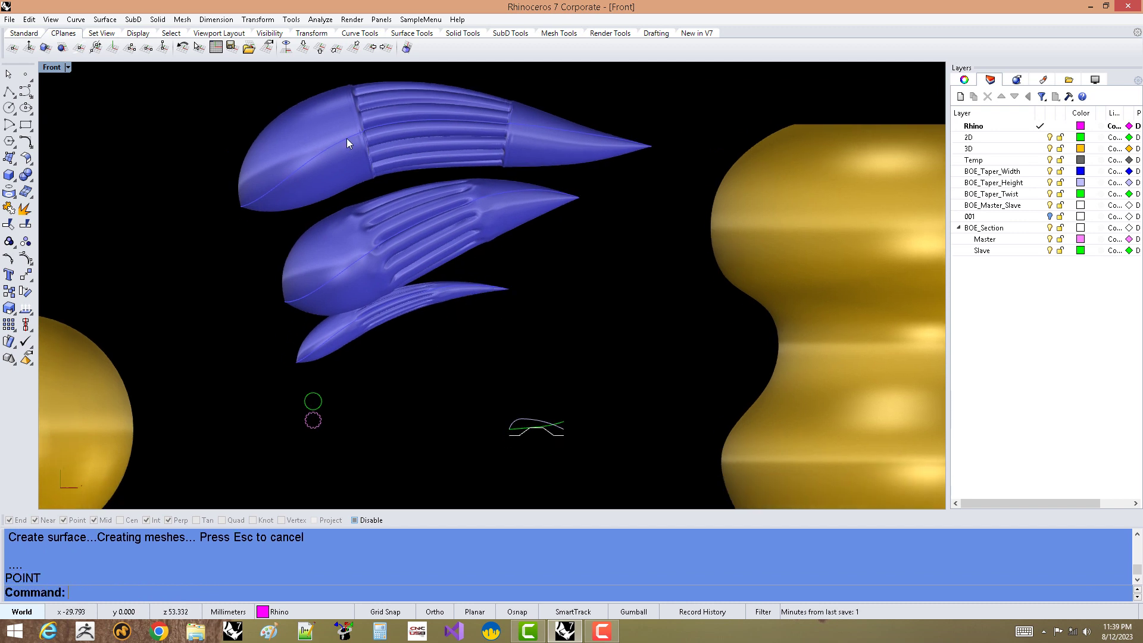
left_click_drag(431, 306, 356, 135)
type("de")
key("Return")
Mirror the red profile curve about a plane starting at the origin.
scroll(500, 334, "up", 5)
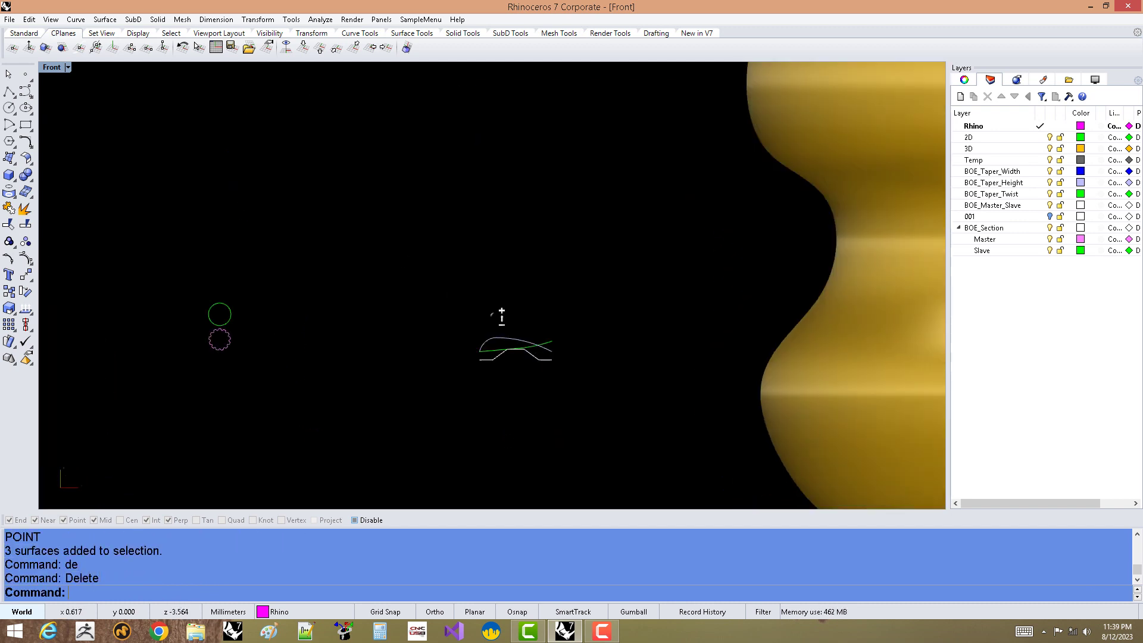
left_click(502, 334)
type("mi")
key("Return")
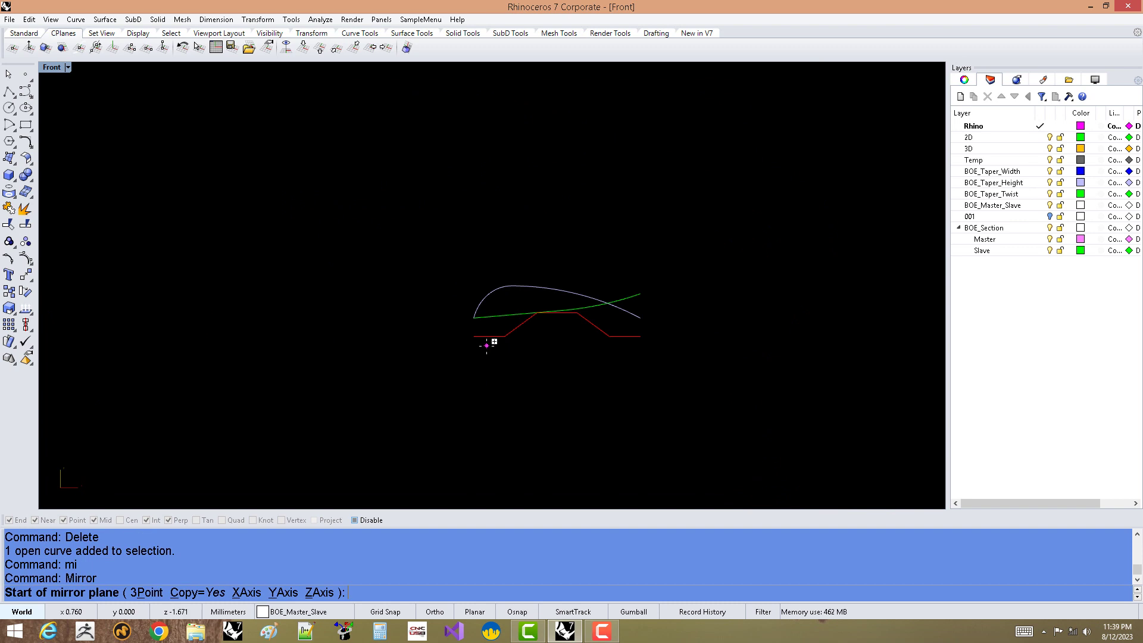
type("0")
key("Return")
left_click(655, 334)
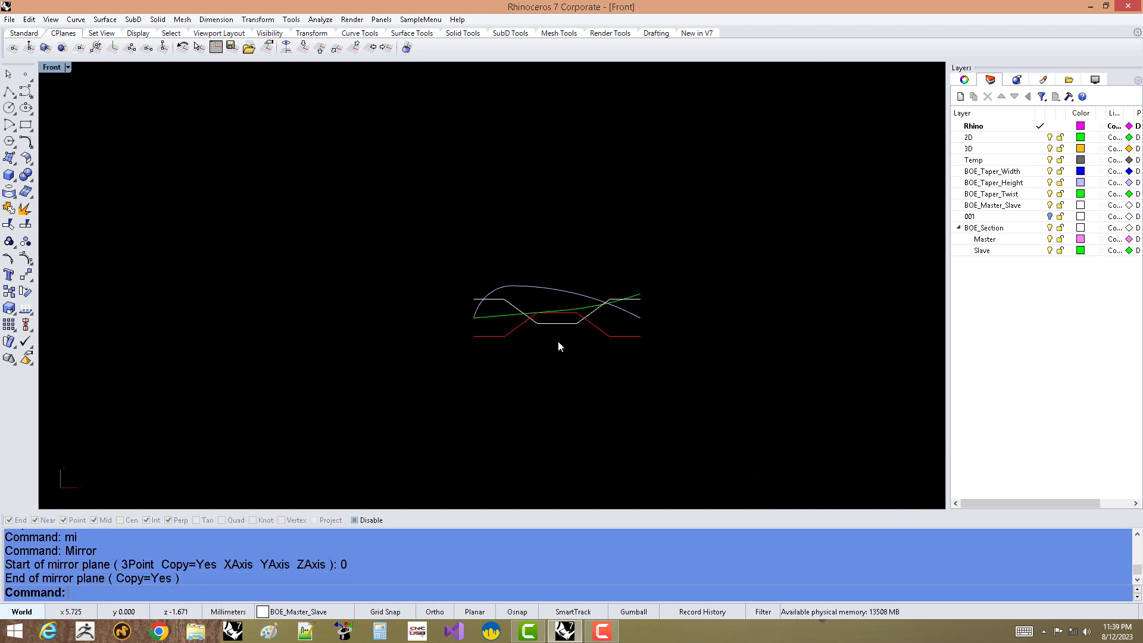
Delete both red profile curves.
scroll(559, 341, "down", 5)
right_click_drag(544, 403, 540, 427)
type("de")
key("Return")
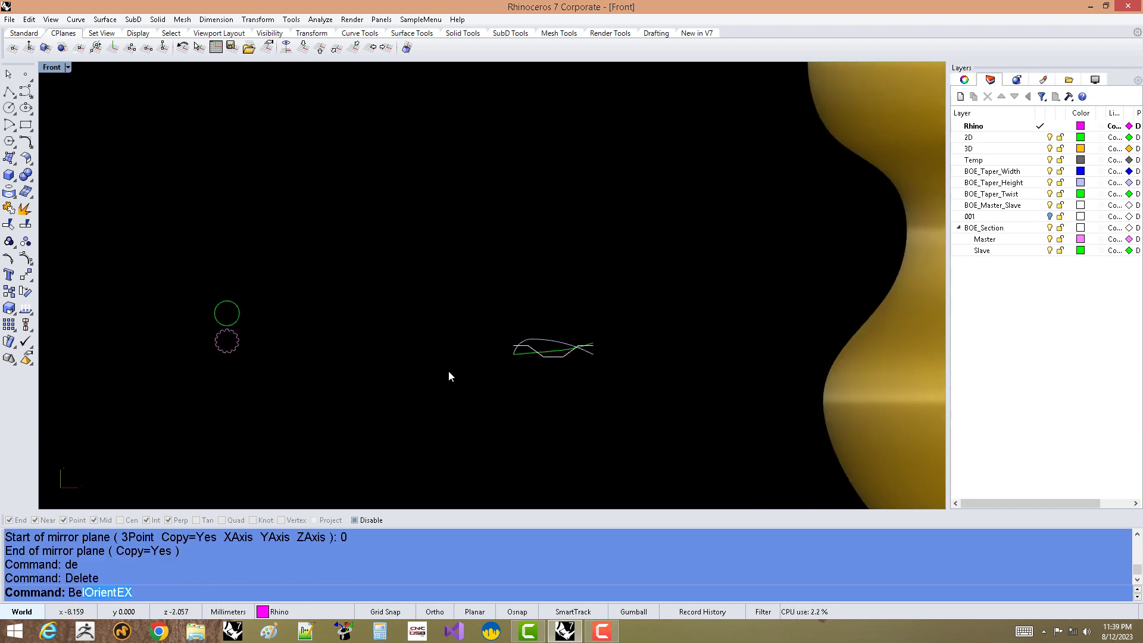
Build a fluted blade on the vase from a two-point BelOrientEX path.
key("Return")
left_click(624, 349)
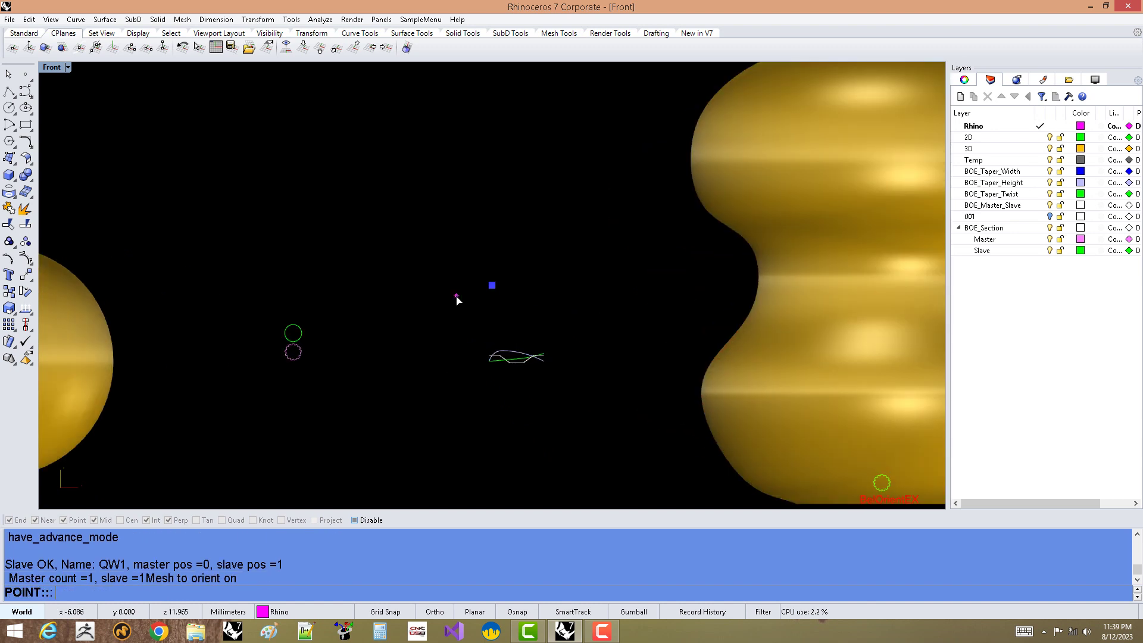
left_click(472, 243)
left_click(575, 241)
key("Return")
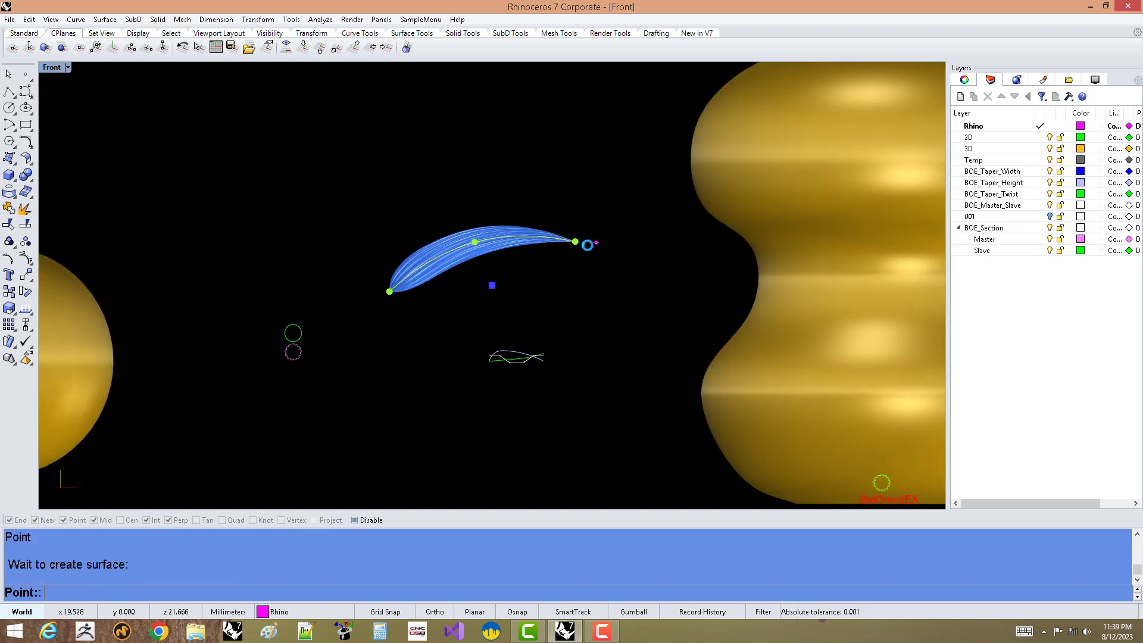
scroll(464, 268, "up", 3)
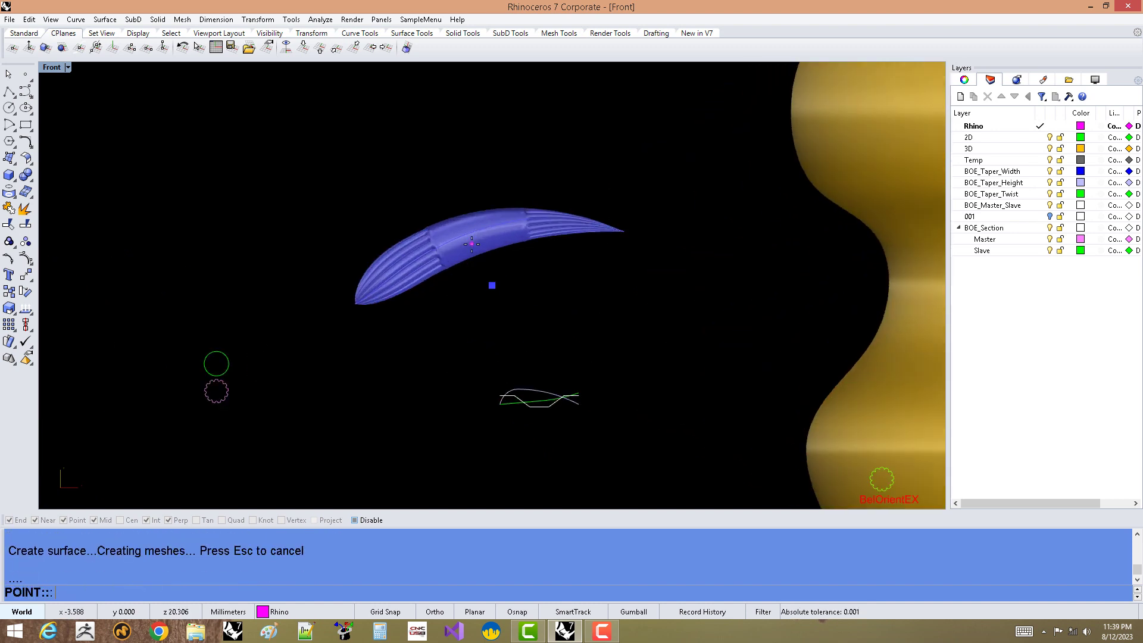
Start mirroring another profile curve.
left_click(534, 405)
type("mi")
key("Return")
Mirror the profile curve about the origin and delete the original curve.
type("0")
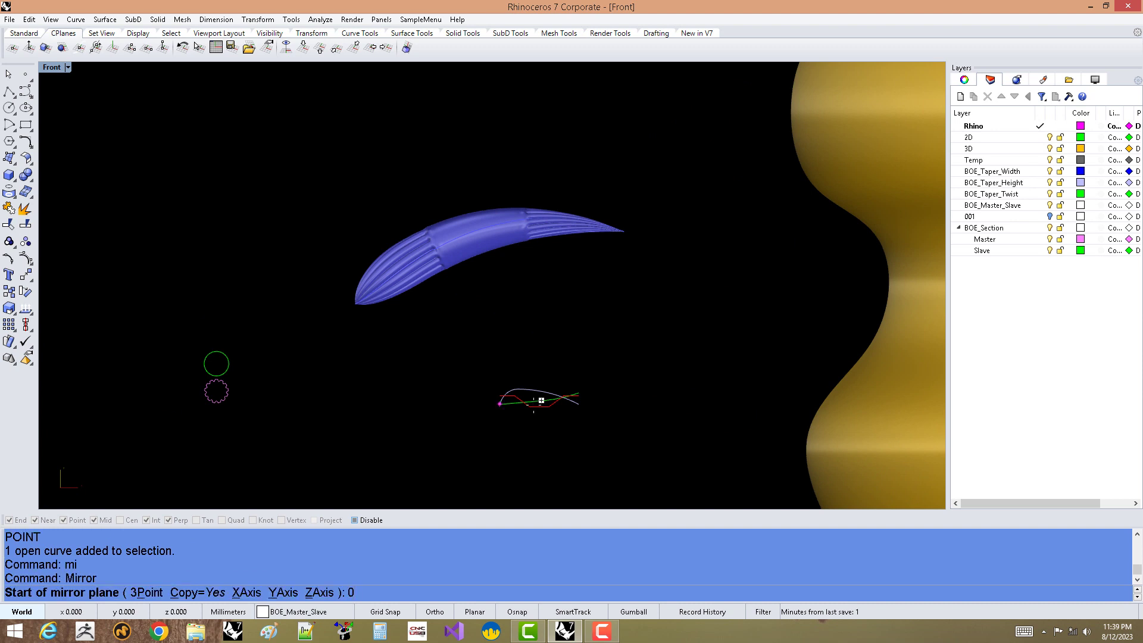
key("Return")
left_click(637, 394)
type("de")
key("Return")
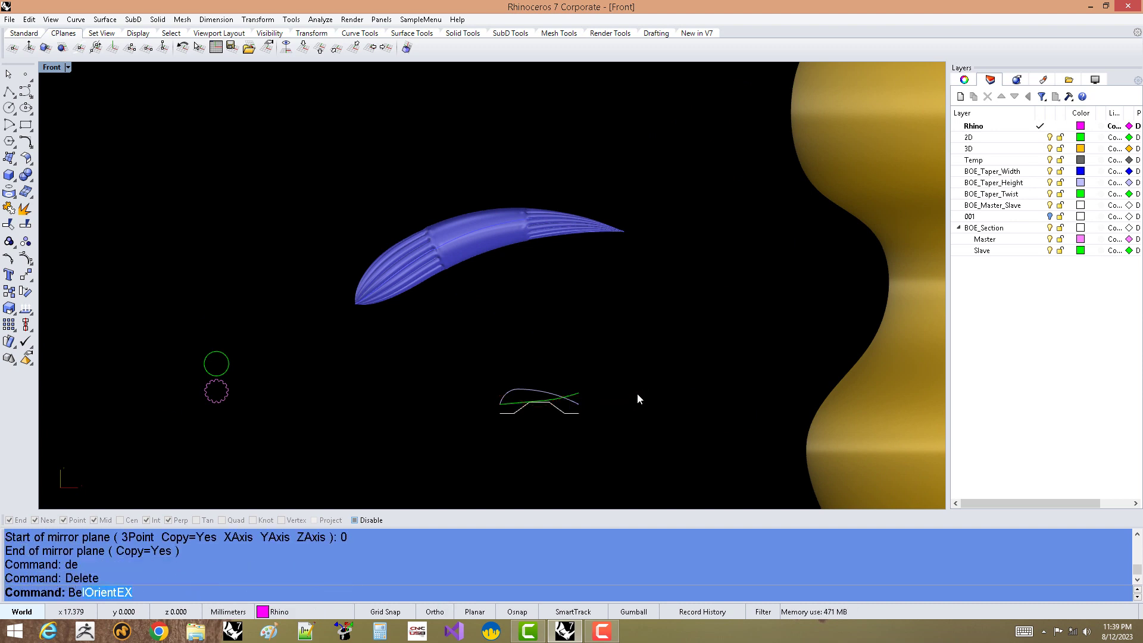
Build a second fluted, tapered blade below the first from a two-point path.
key("Return")
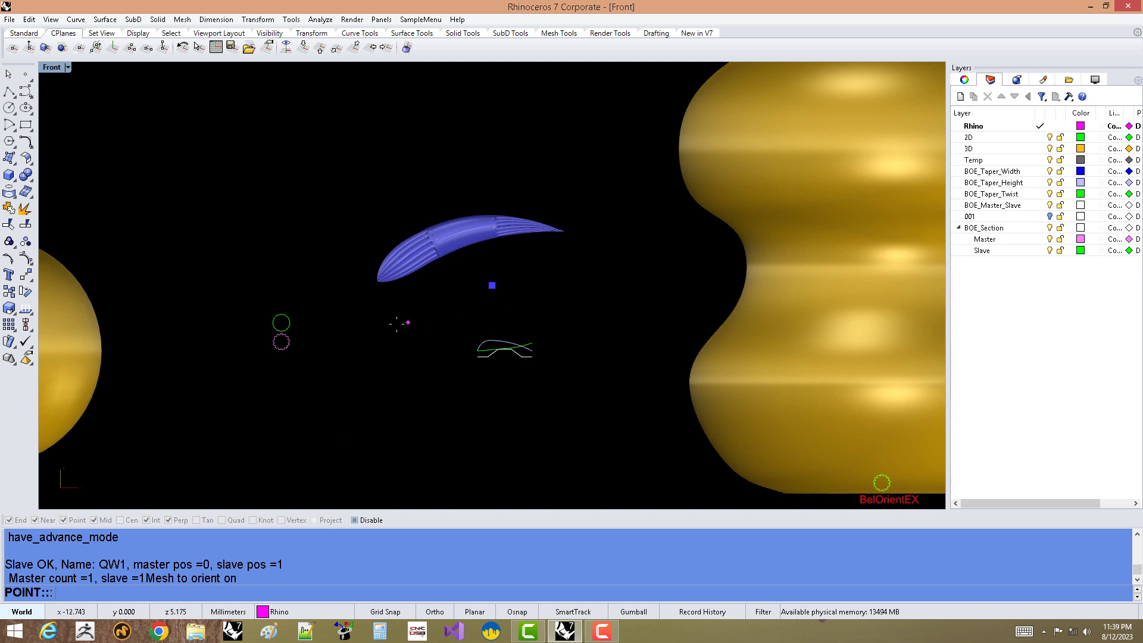
left_click(397, 322)
left_click(590, 280)
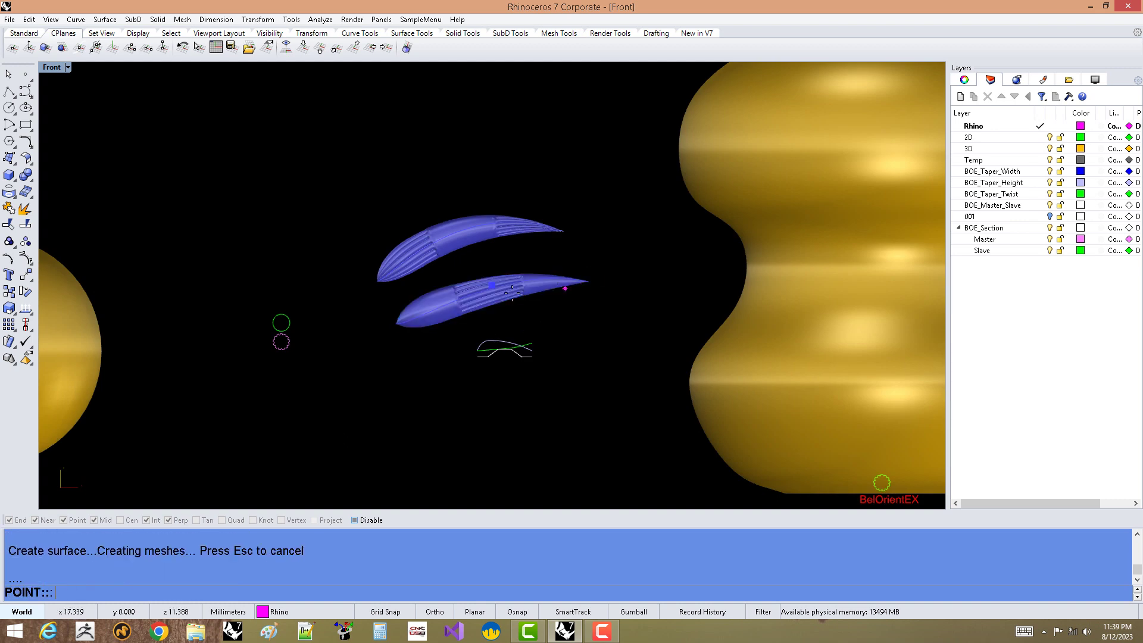
key("Return")
scroll(472, 352, "up", 3)
scroll(508, 372, "up", 1)
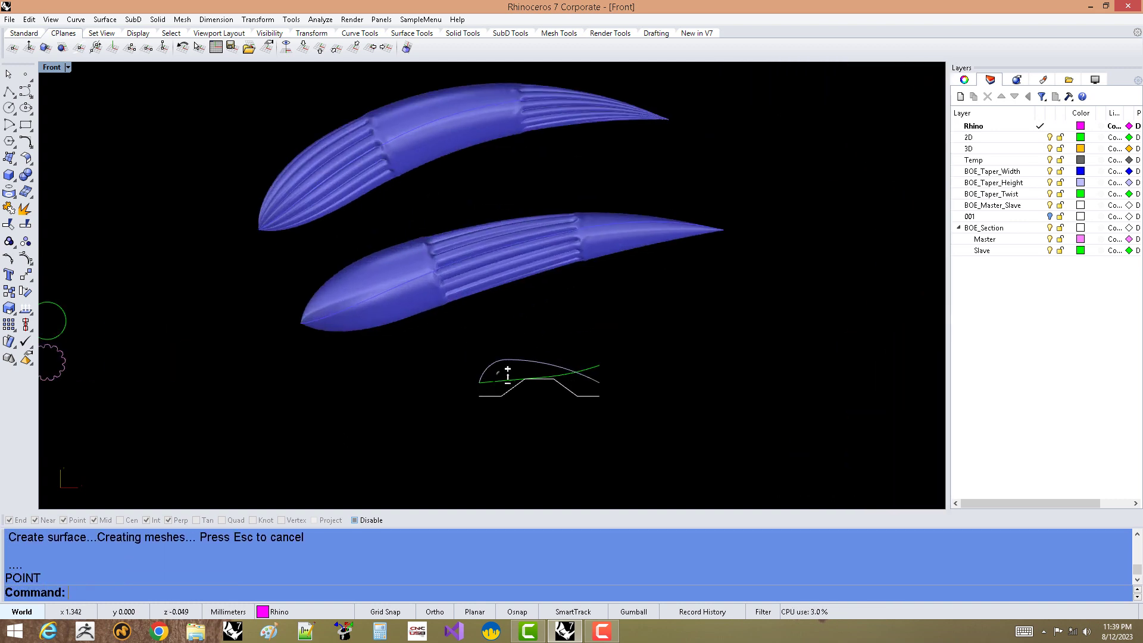
left_click(493, 381)
scroll(488, 384, "up", 2)
Draw a wavy interpolated curve across the profile, snapping its end with the .xz filter.
type("interPcrv")
key("Return")
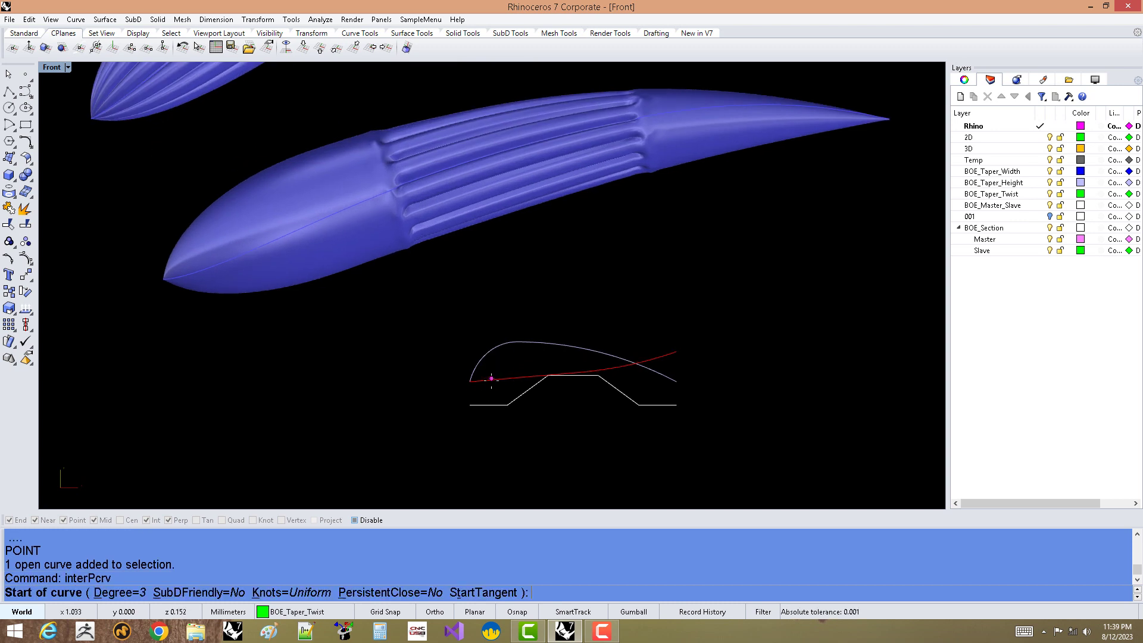
scroll(490, 393, "up", 3)
left_click(454, 370)
key("Return")
key("Return")
left_click(454, 369)
left_click(477, 352)
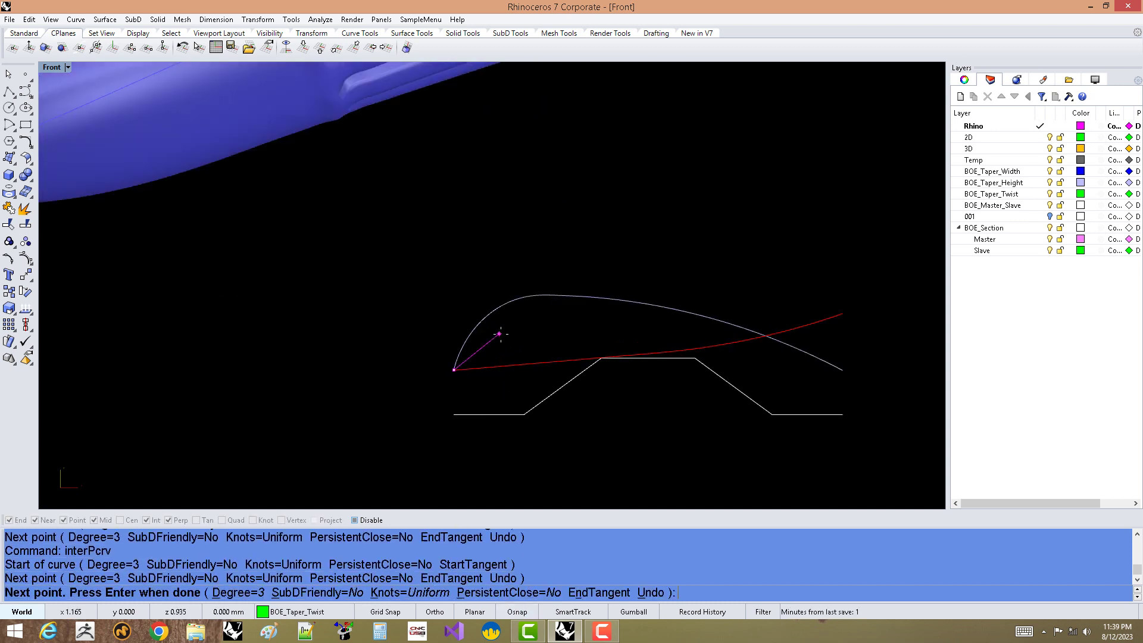
left_click(499, 334)
left_click(563, 398)
left_click(618, 325)
left_click(690, 410)
left_click(742, 308)
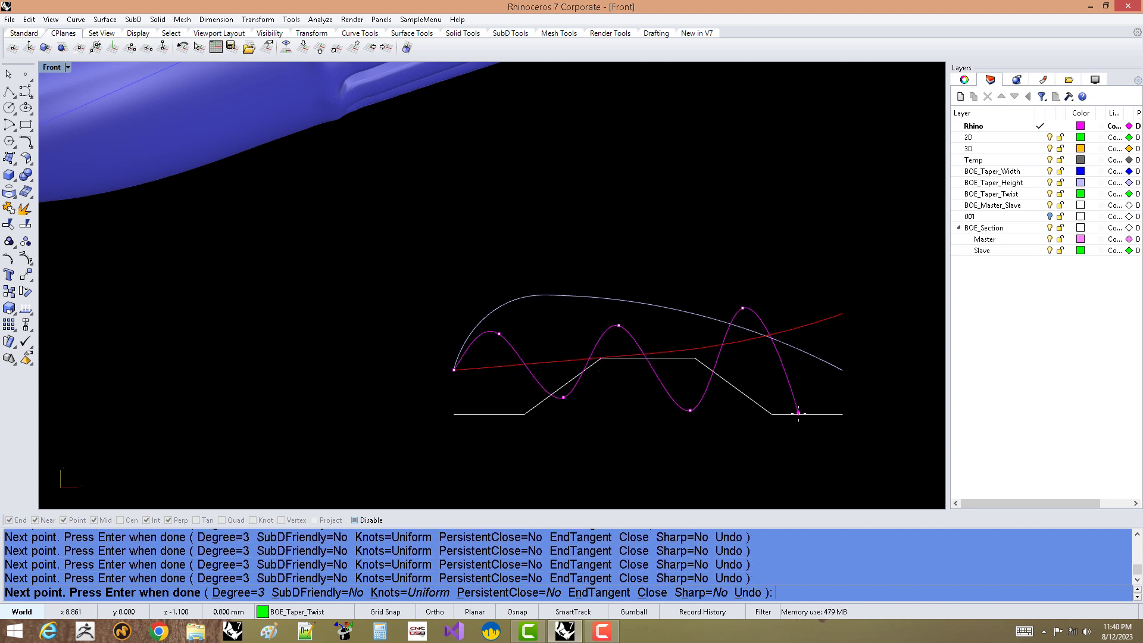
type(".xz")
key("Return")
left_click(798, 414)
key("Return")
Delete that first wavy curve so it can be redrawn.
scroll(769, 381, "down", 2)
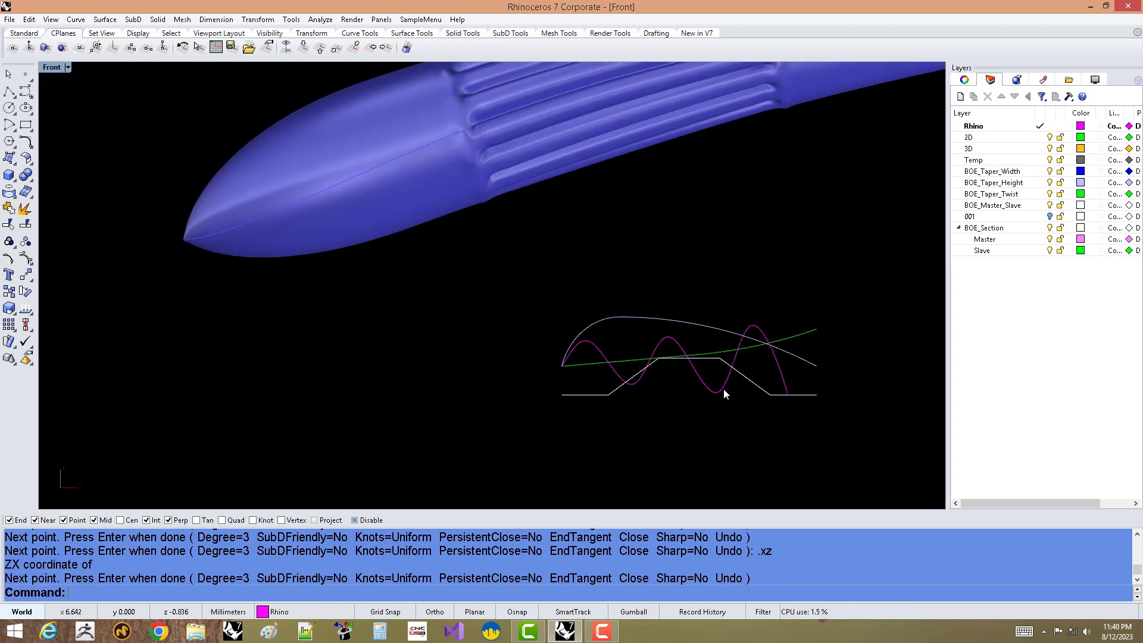
left_click(724, 390)
scroll(783, 376, "up", 2)
type("de")
key("Return")
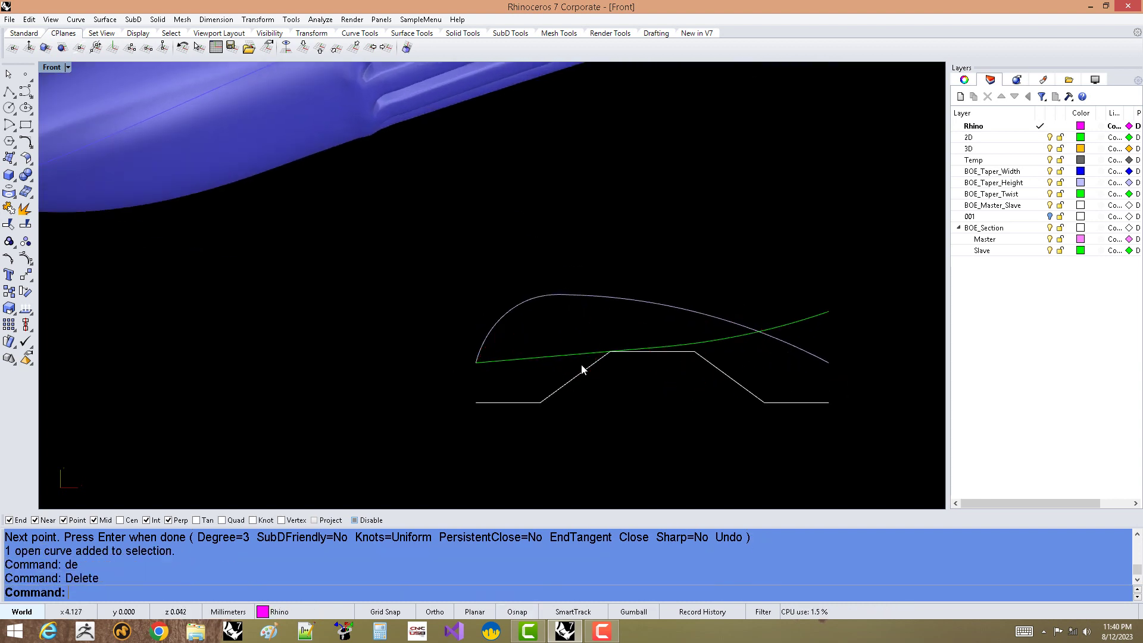
Redraw a wavier interpolated curve across the profile, ending at its right end via .xz.
type("interPcrv")
key("Return")
left_click(476, 362)
left_click(532, 328)
left_click(589, 393)
left_click(620, 327)
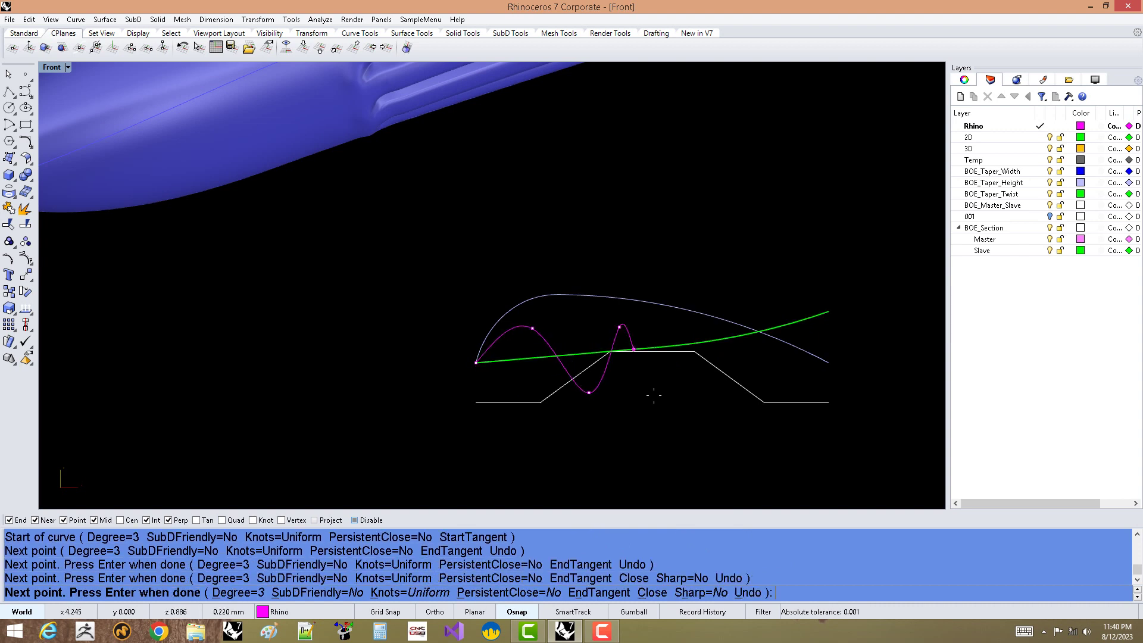
left_click(661, 405)
left_click(703, 342)
left_click(731, 421)
left_click(775, 366)
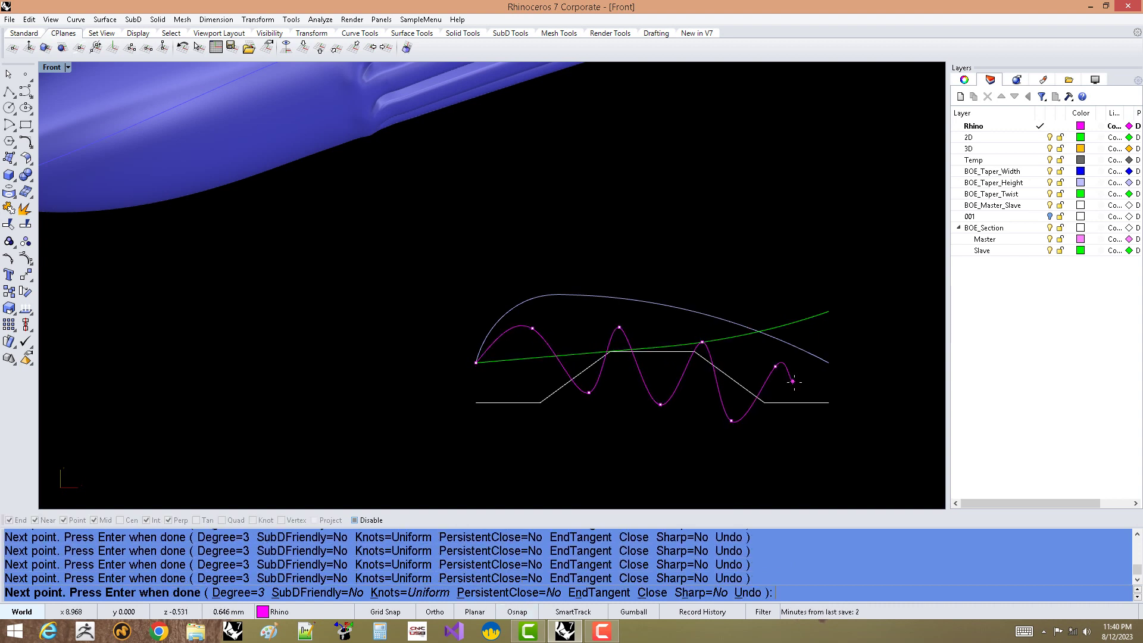
type("z")
key("Return")
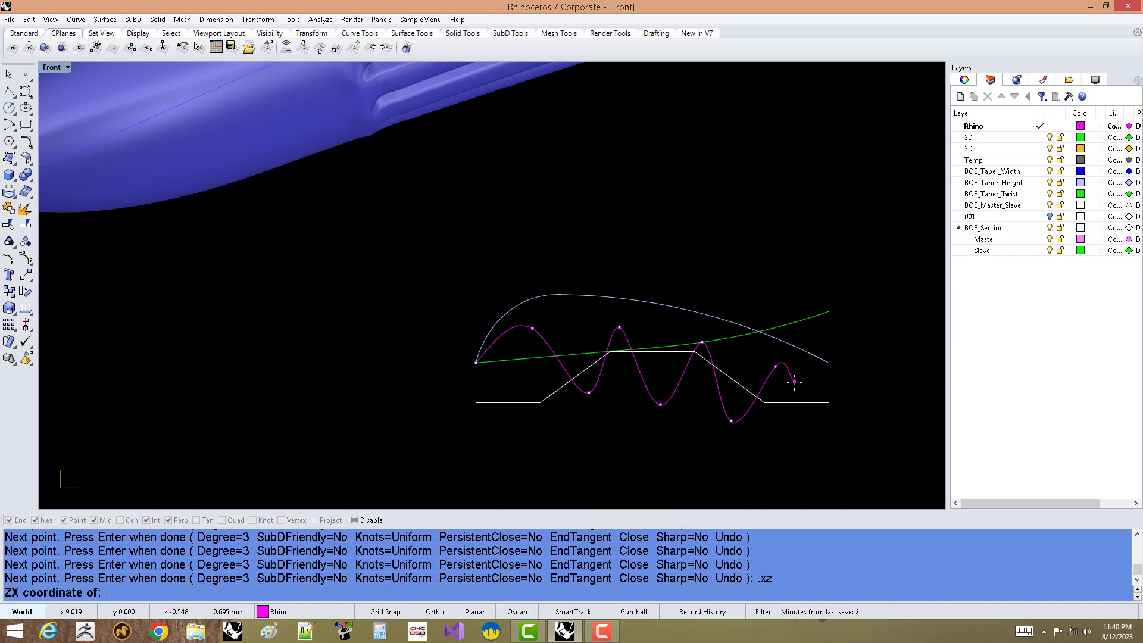
left_click(829, 363)
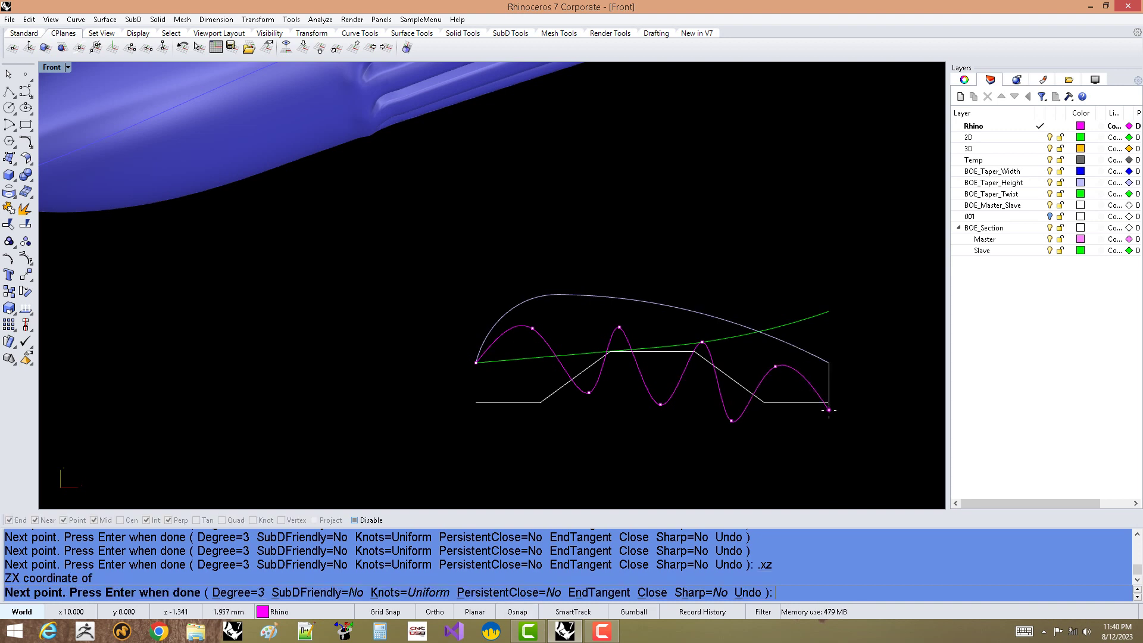
left_click(829, 410)
key("Return")
Match the new curve to the green twist curve's BOE_Taper_Twist layer and delete the old twist curve.
scroll(692, 409, "down", 3)
left_click(694, 386)
type("zz")
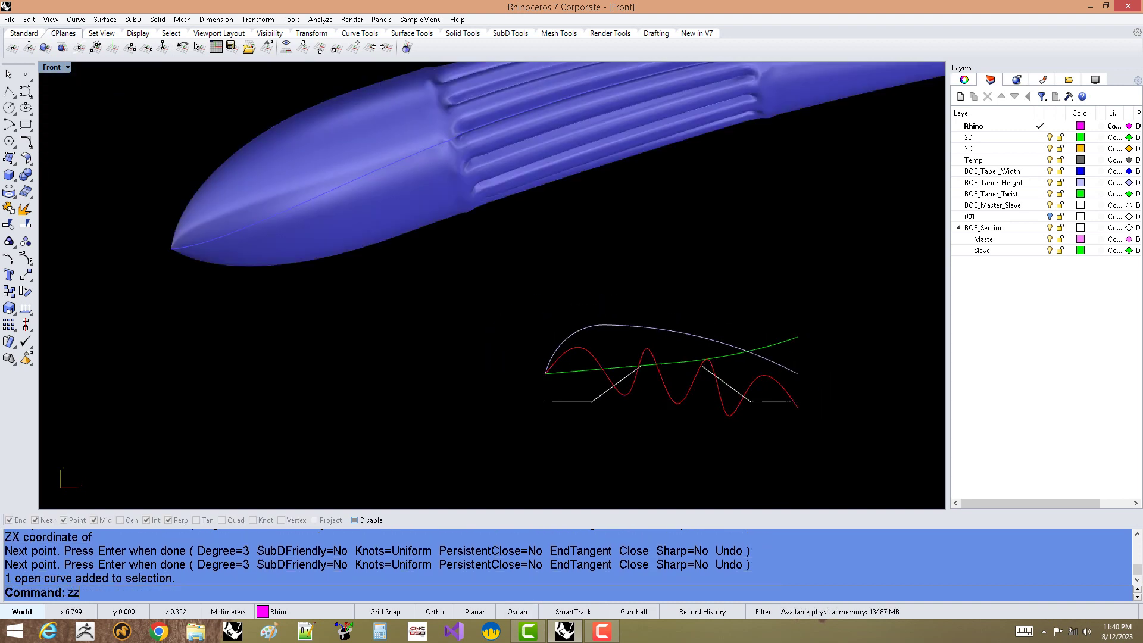
key("Return")
left_click(722, 361)
left_click(723, 358)
type("de")
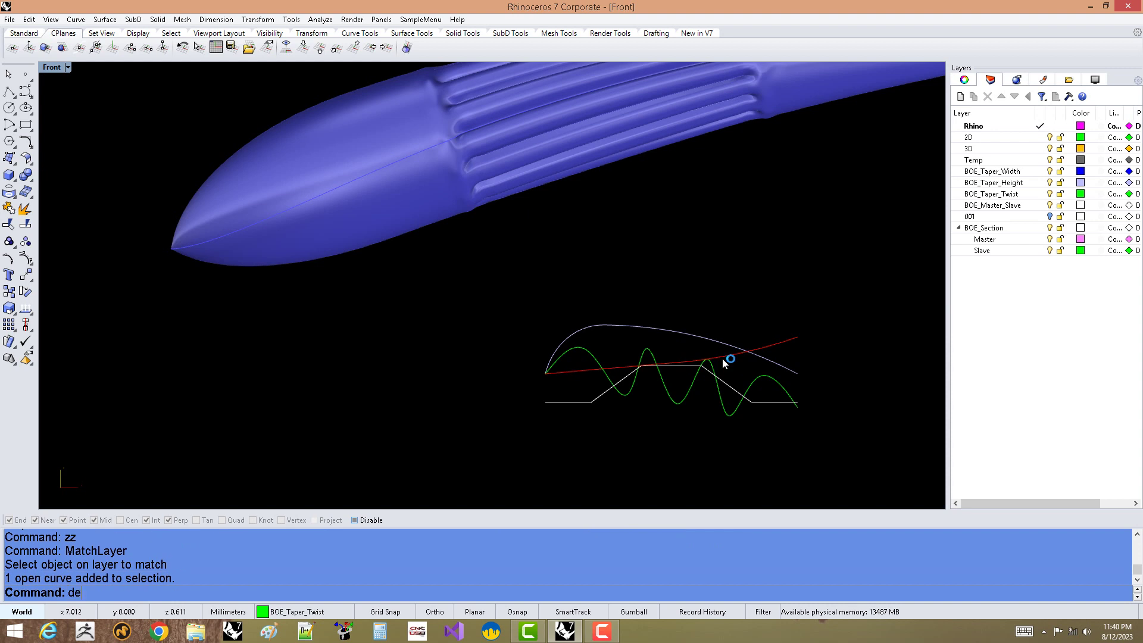
key("Return")
Restart BelOrientEX with the alias b for a third, twisted blade.
scroll(594, 355, "down", 3)
type("b")
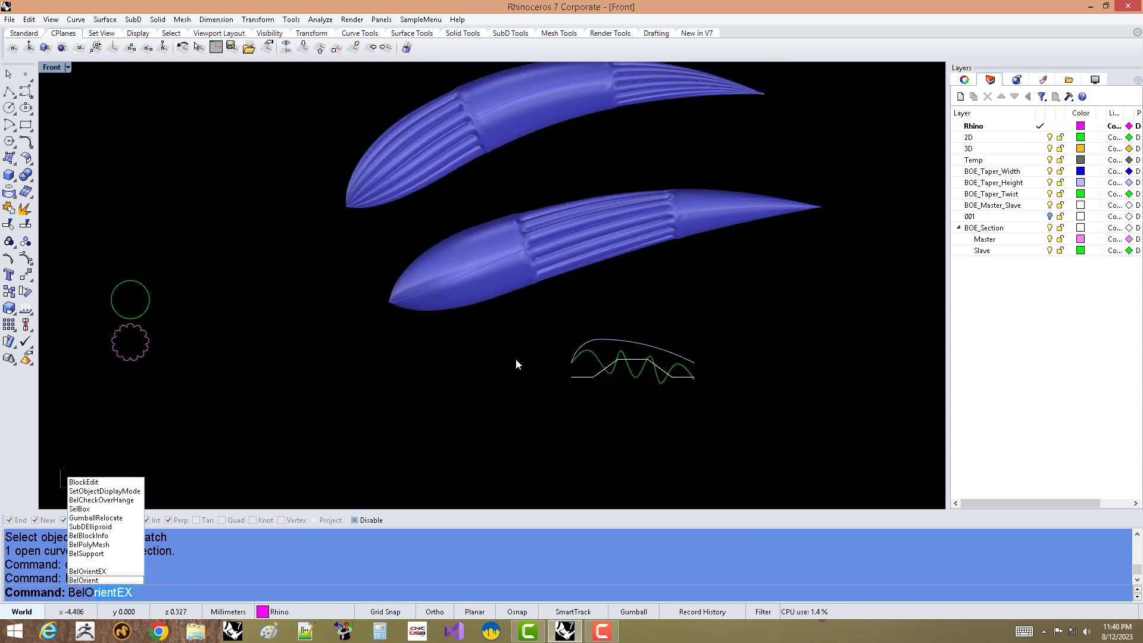
key("Return")
scroll(406, 355, "up", 3)
Build a twisted-groove ornament along a four-point path beside the fluted ones.
left_click(315, 383)
left_click(422, 381)
left_click(514, 401)
left_click(622, 410)
key("Return")
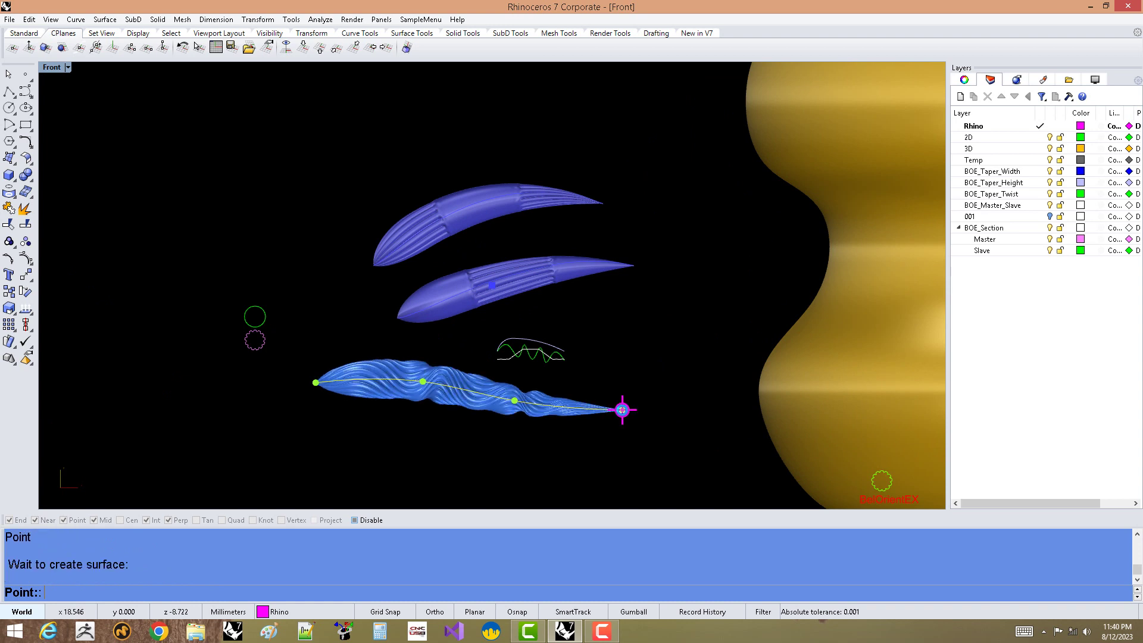
scroll(477, 357, "up", 2)
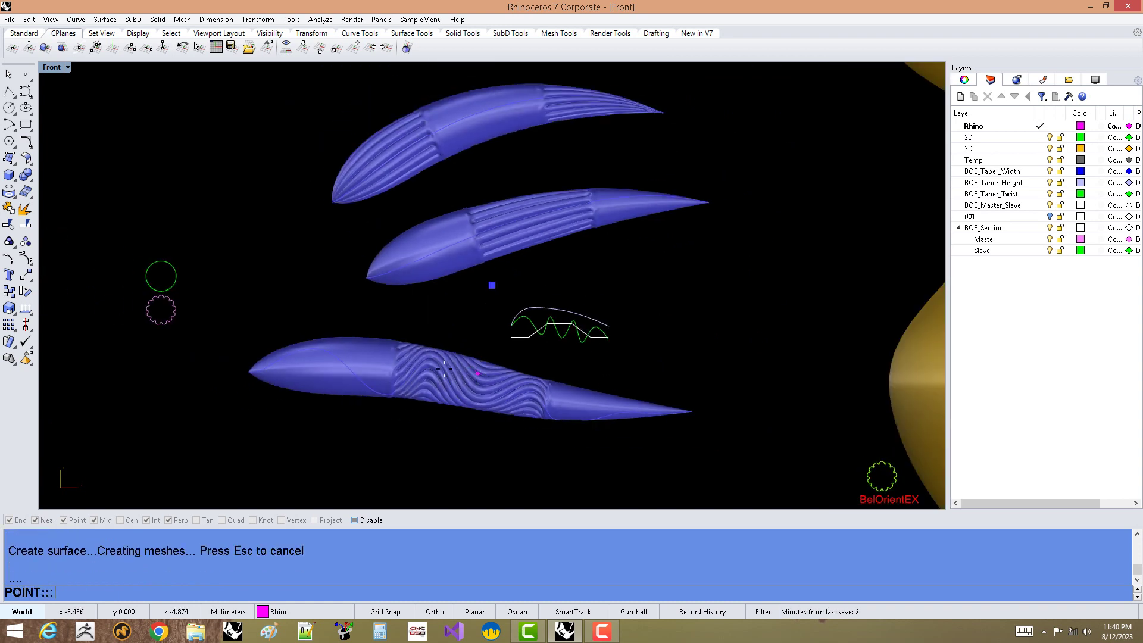
Delete the green circle.
left_click(175, 280)
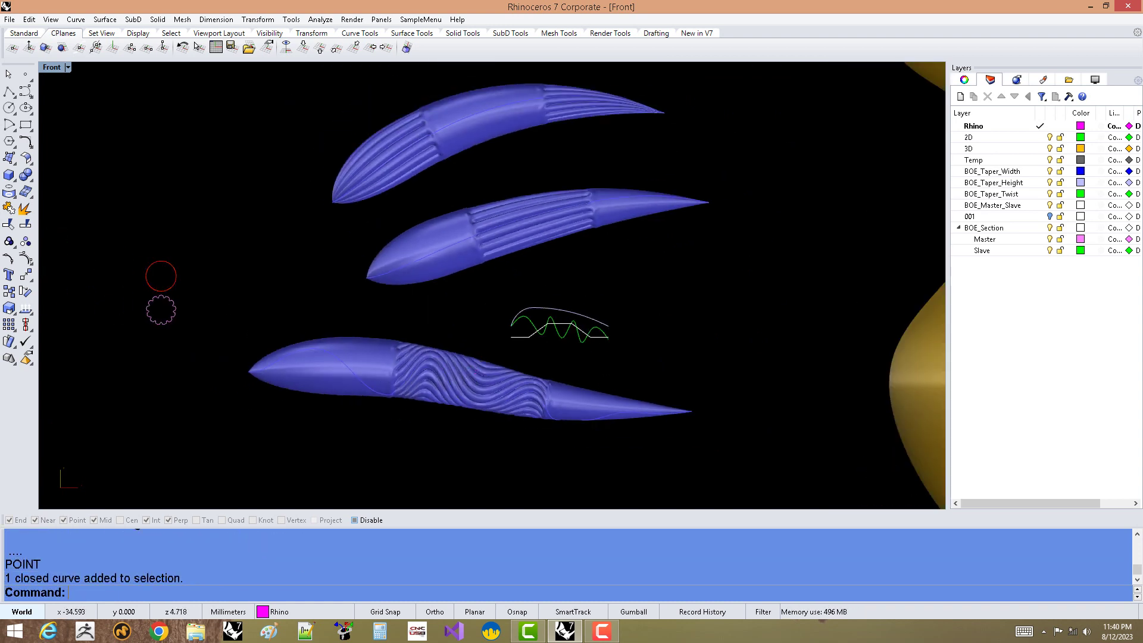
type("de")
key("Return")
key("Return")
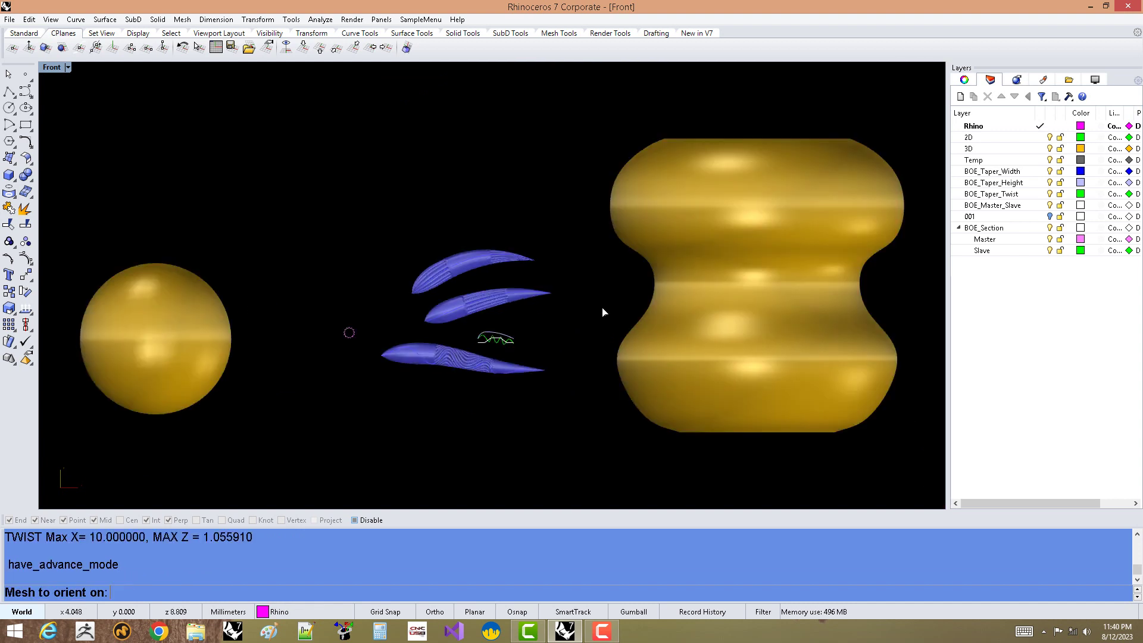
Start a long wavy ornament on the gold vase mesh along a rising path.
left_click(649, 308)
left_click(291, 316)
left_click(378, 226)
left_click(482, 187)
left_click(595, 163)
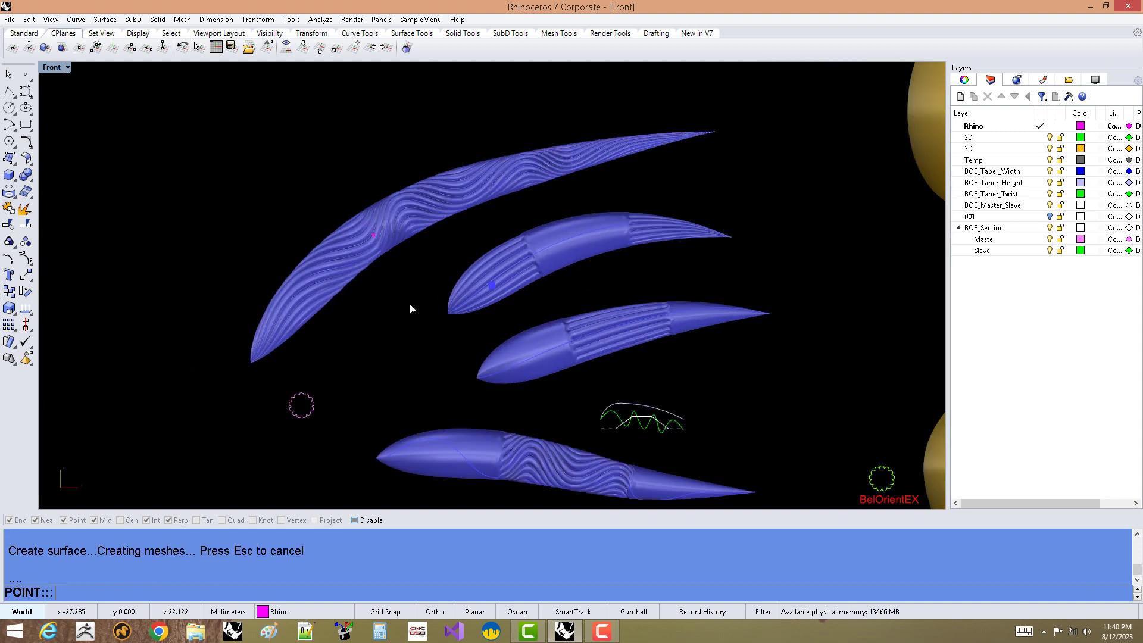
Undo the last ornament, then window-select and delete both remaining blue ornaments.
key("ctrl+z")
key("ctrl+z")
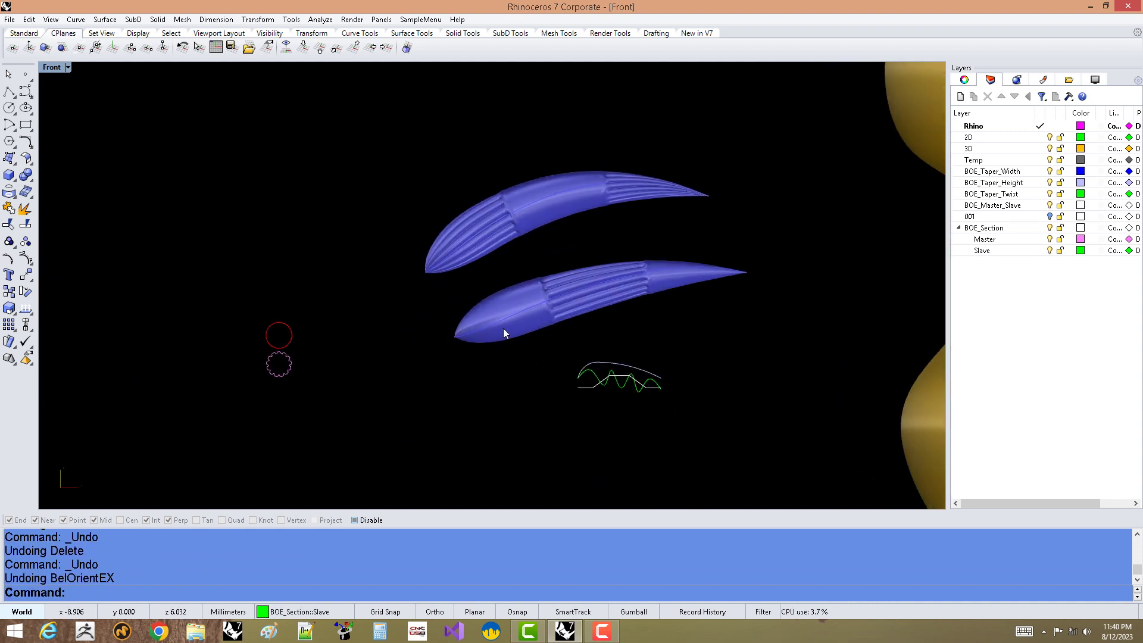
right_click_drag(503, 327, 438, 342)
left_click_drag(440, 342, 401, 239)
type("de")
key("Return")
Turn on layer 001 and zoom in on its profile curves.
scroll(501, 327, "up", 2)
right_click_drag(501, 333, 558, 357)
scroll(558, 357, "up", 2)
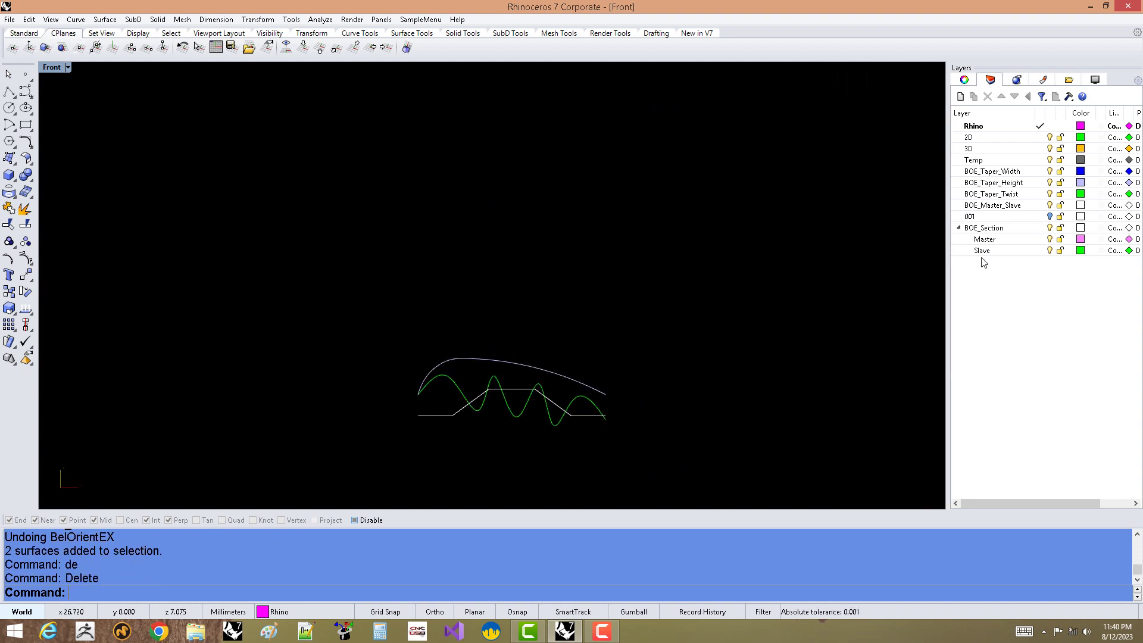
left_click(1050, 217)
scroll(476, 387, "up", 3)
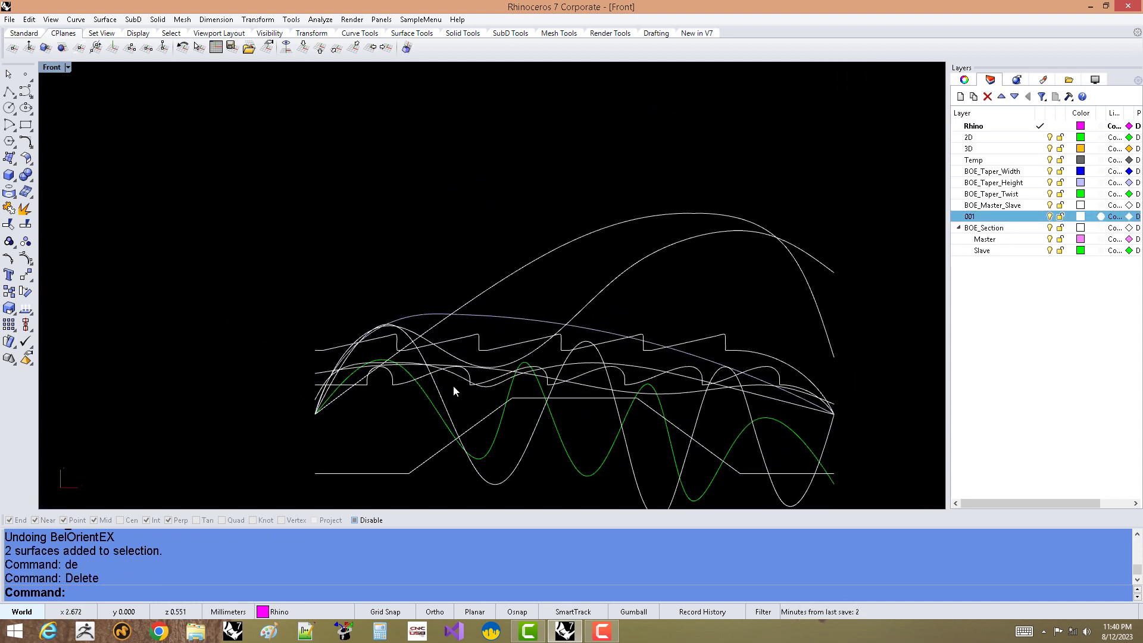
scroll(406, 405, "up", 1)
scroll(405, 396, "up", 1)
Copy two layer 001 curves in place and move the copies to layer Rhino.
left_click_drag(398, 376, 398, 377)
scroll(398, 376, "down", 2)
type("c")
key("Return")
type("i")
key("Return")
key("ctrl+shift+l")
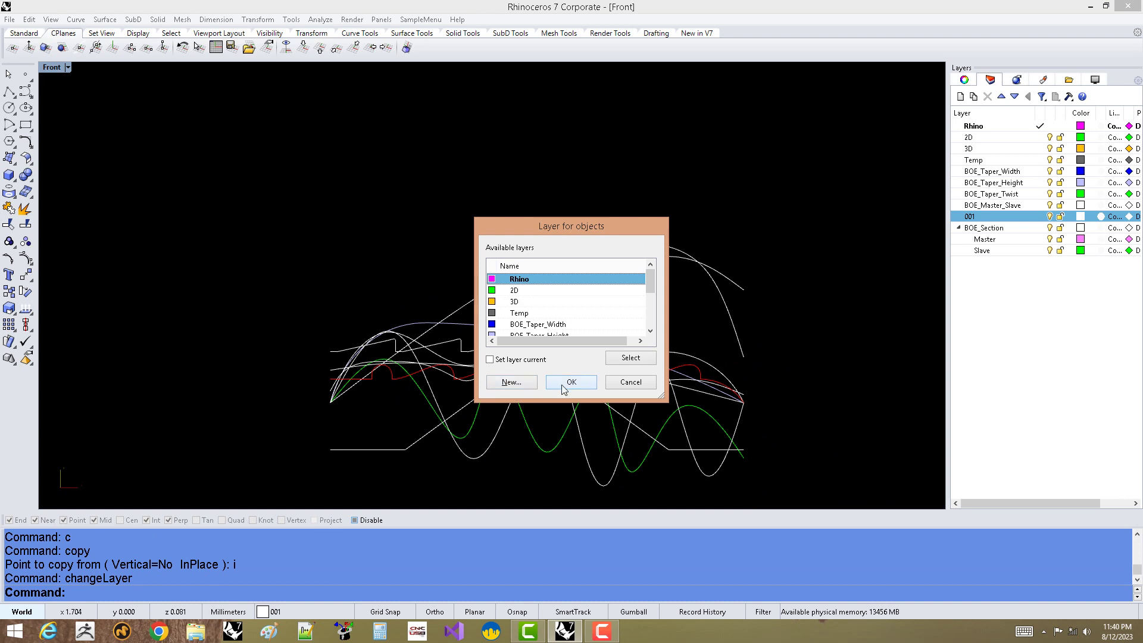
left_click(563, 388)
Hide layer 001 with OneLayerOff.
left_click(730, 324)
type("f")
key("Return")
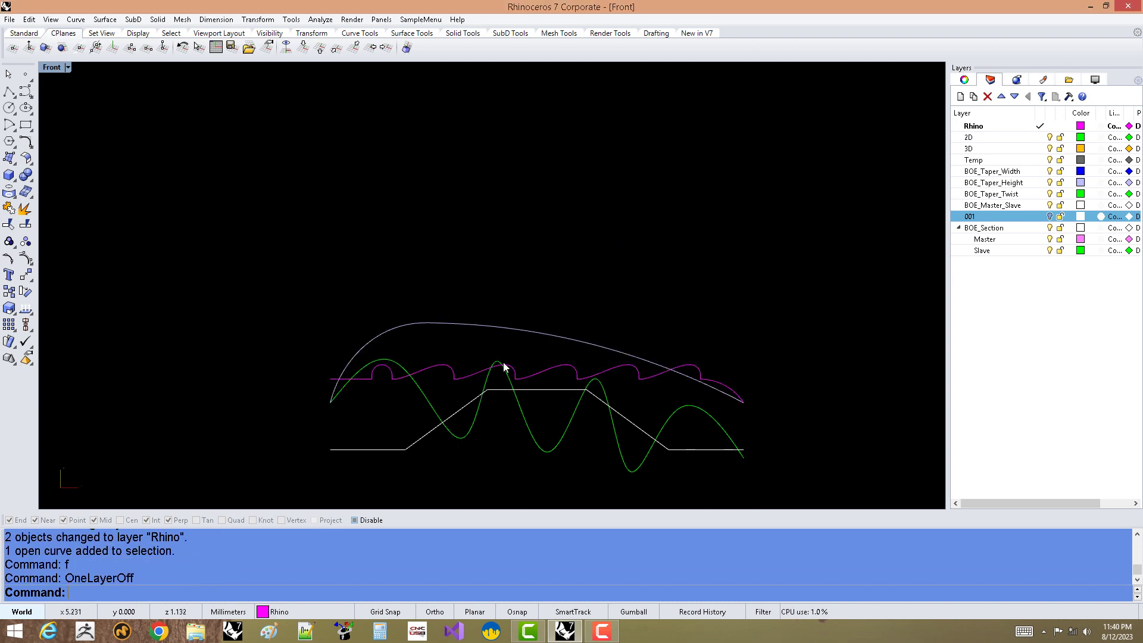
Delete the lavender profile curve.
left_click(494, 373)
type("de")
key("Return")
left_click(478, 373)
left_click(448, 367)
type("d")
key("Return")
key("Escape")
type("de")
key("Return")
Copy the notched curve in place onto BOE_Taper_Width and lock it.
left_click(447, 365)
type("c")
key("Return")
type("i")
key("Return")
key("ctrl+shift+l")
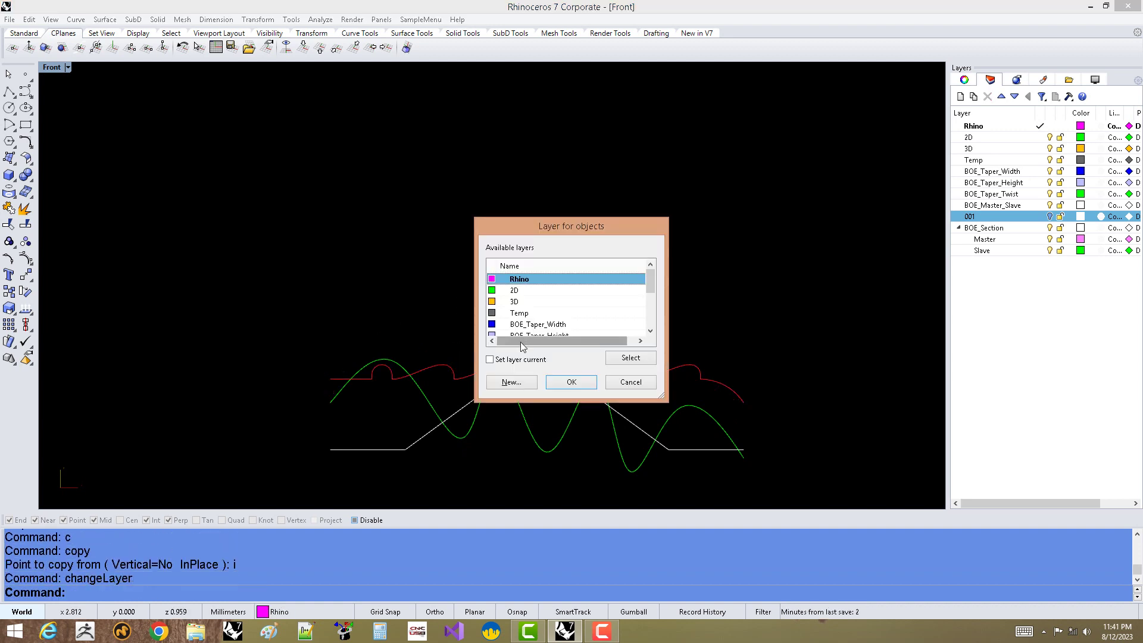
left_click(513, 324)
key("Return")
type("22")
key("Return")
Move another profile curve onto BOE_Taper_Height and unlock the locked curve.
left_click(457, 364)
key("ctrl+shift+l")
scroll(538, 327, "down", 1)
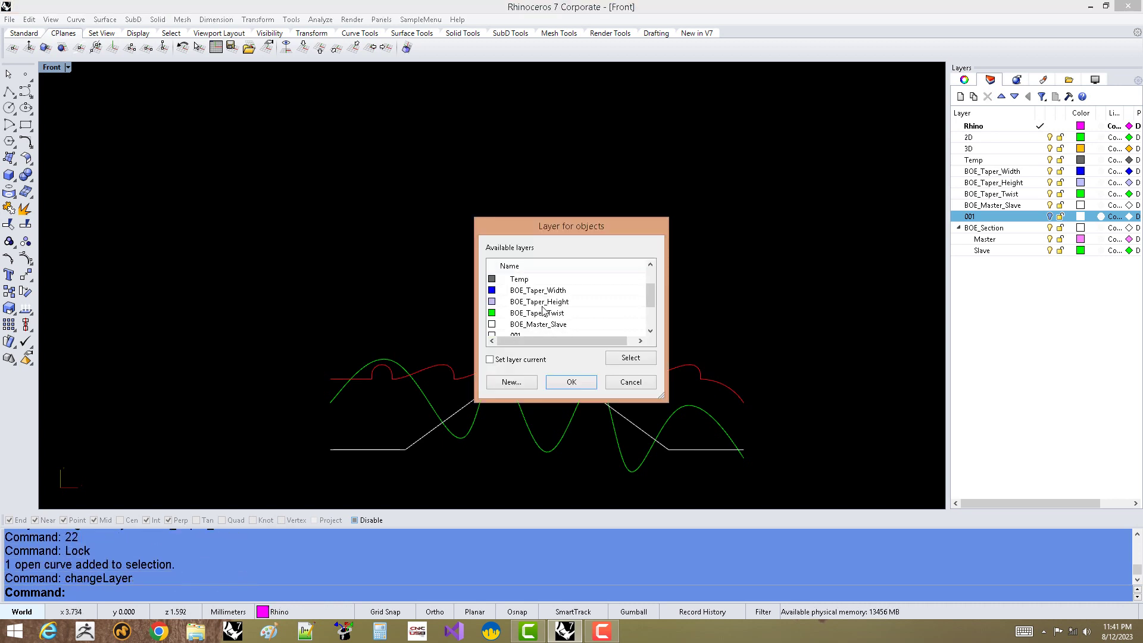
double_click(542, 304)
scroll(471, 345, "down", 2)
type("33")
key("Return")
Start a new BelOrientEX ornament with the bo alias.
scroll(471, 348, "down", 3)
right_click_drag(500, 345, 546, 359)
type("b")
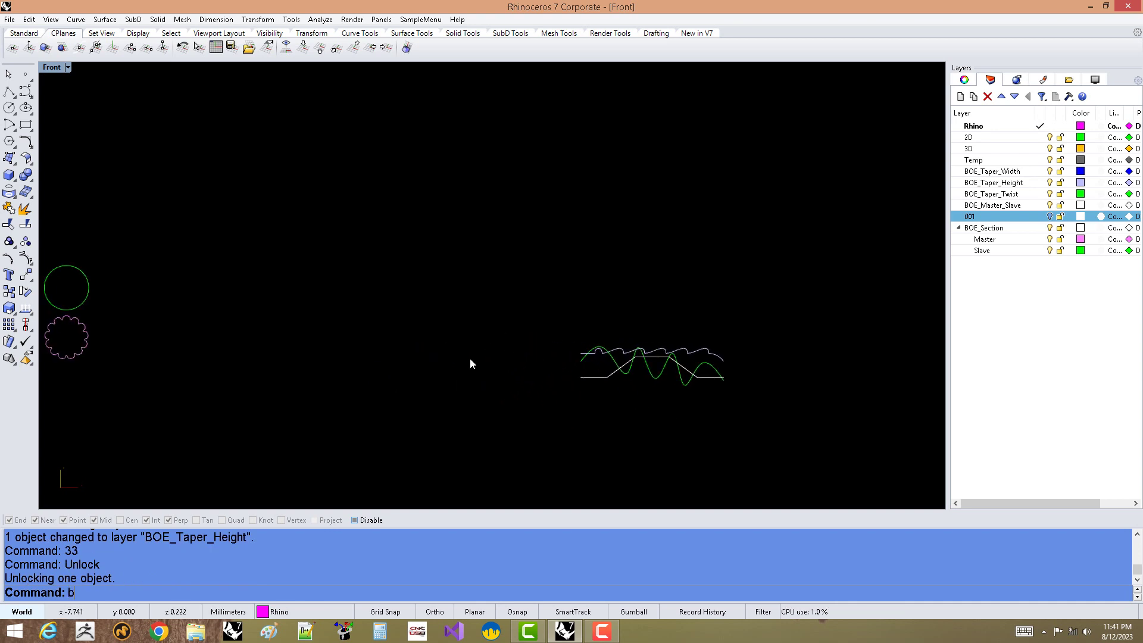
type("o")
key("Return")
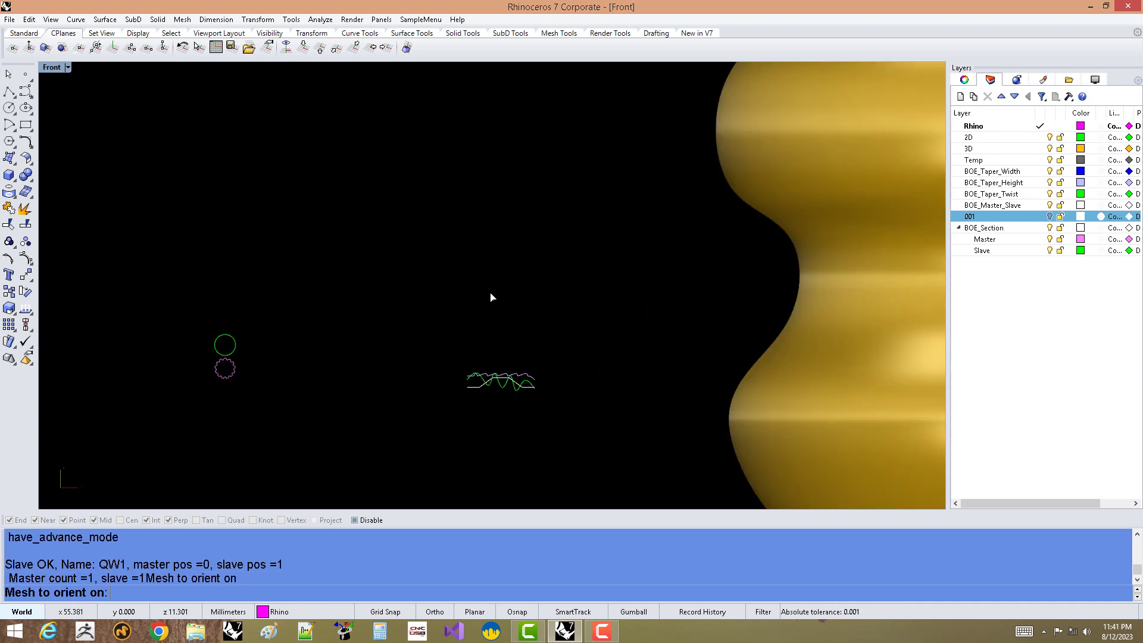
Finish the first fluted tube along a two-point path.
left_click(474, 238)
left_click(639, 211)
key("Return")
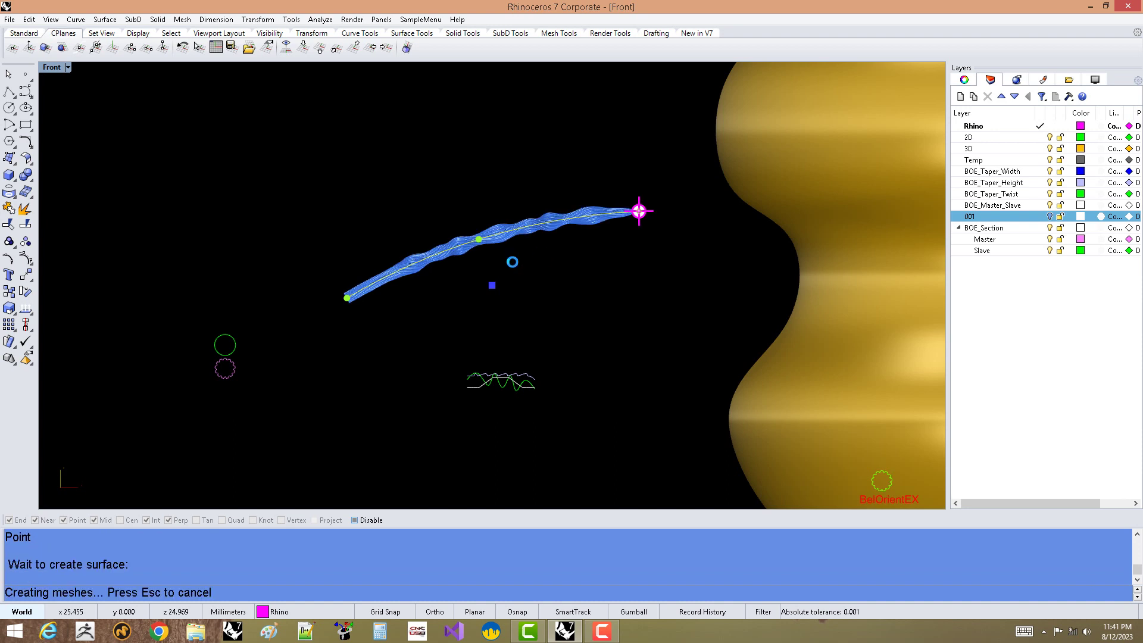
scroll(449, 284, "up", 3)
Add a second tube along a three-point path below, then confirm the BelOrientEX dialog.
left_click(375, 307)
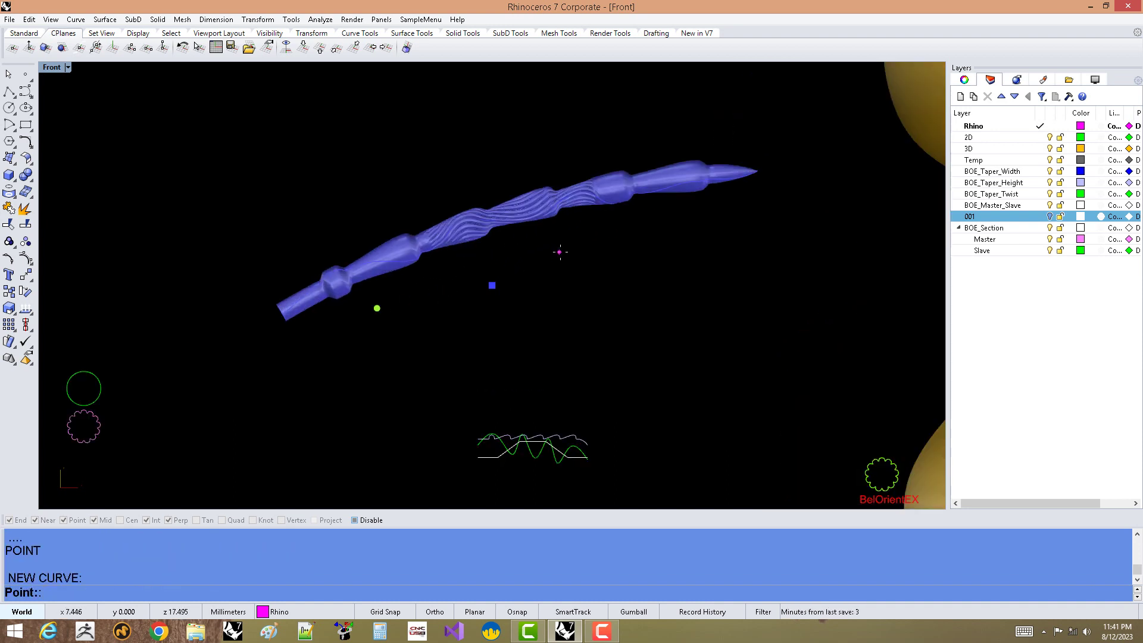
left_click(559, 250)
left_click(699, 233)
key("Return")
key("Return")
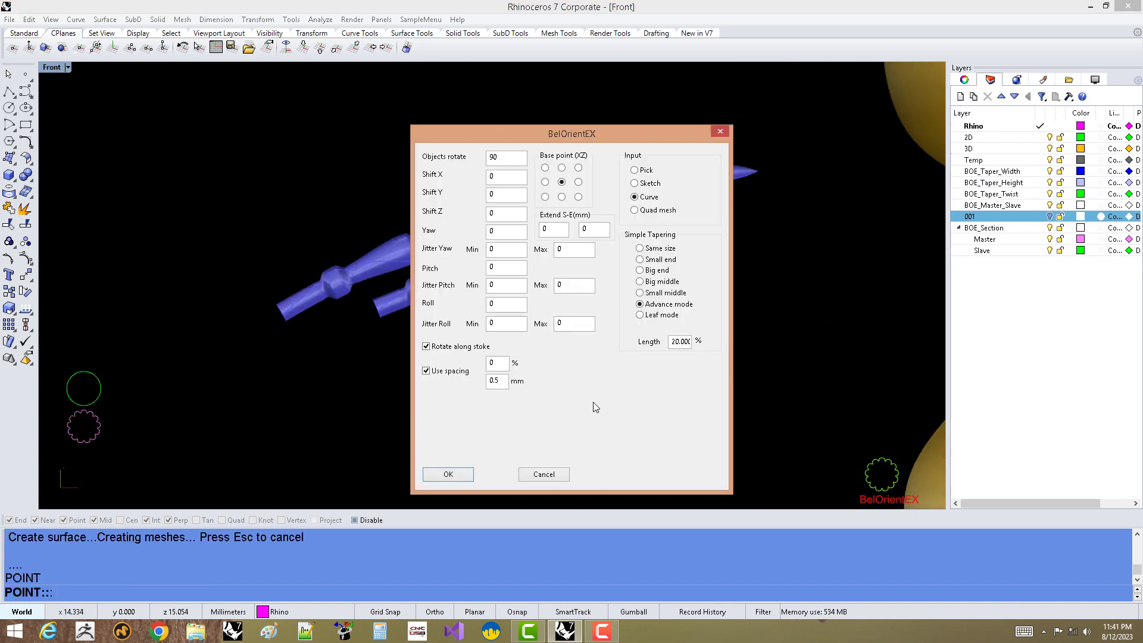
left_click(449, 474)
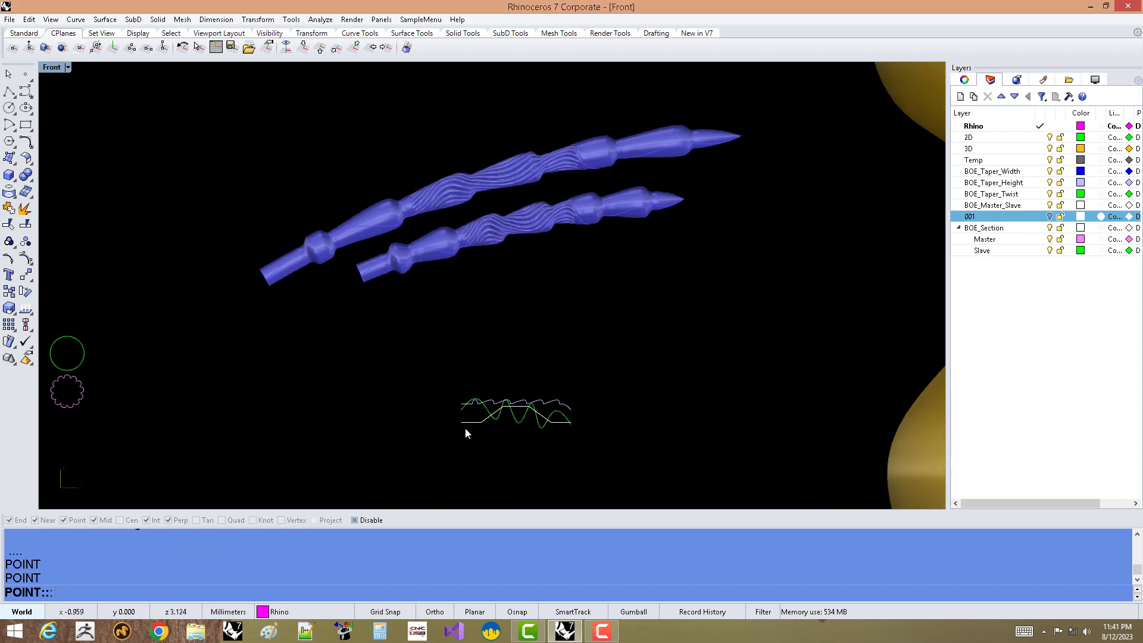
scroll(482, 417, "up", 3)
left_click(478, 427)
Isolate the step-shaped curve by inverting the selection and locking everything else.
type("invert")
key("Return")
type("222")
key("Return")
left_click(480, 427)
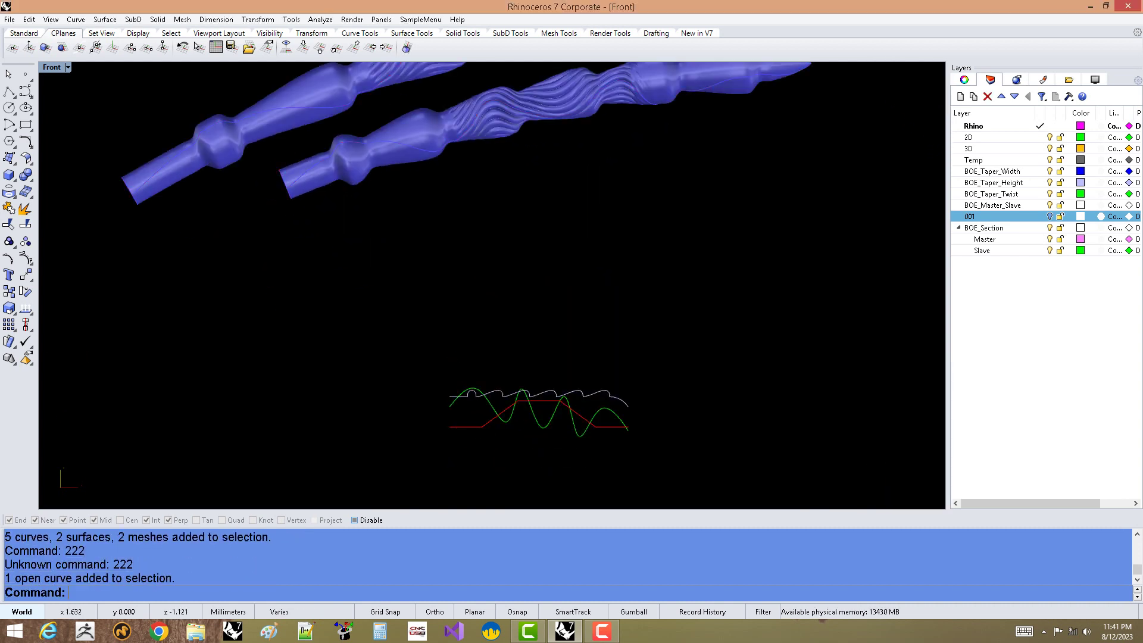
type("invert")
key("Return")
type("22")
key("Return")
Stretch the step curve lengthwise with Scale1D.
scroll(482, 427, "up", 2)
left_click(483, 428)
scroll(479, 416, "up", 2)
type("1s")
key("Return")
left_click(434, 428)
left_click(665, 429)
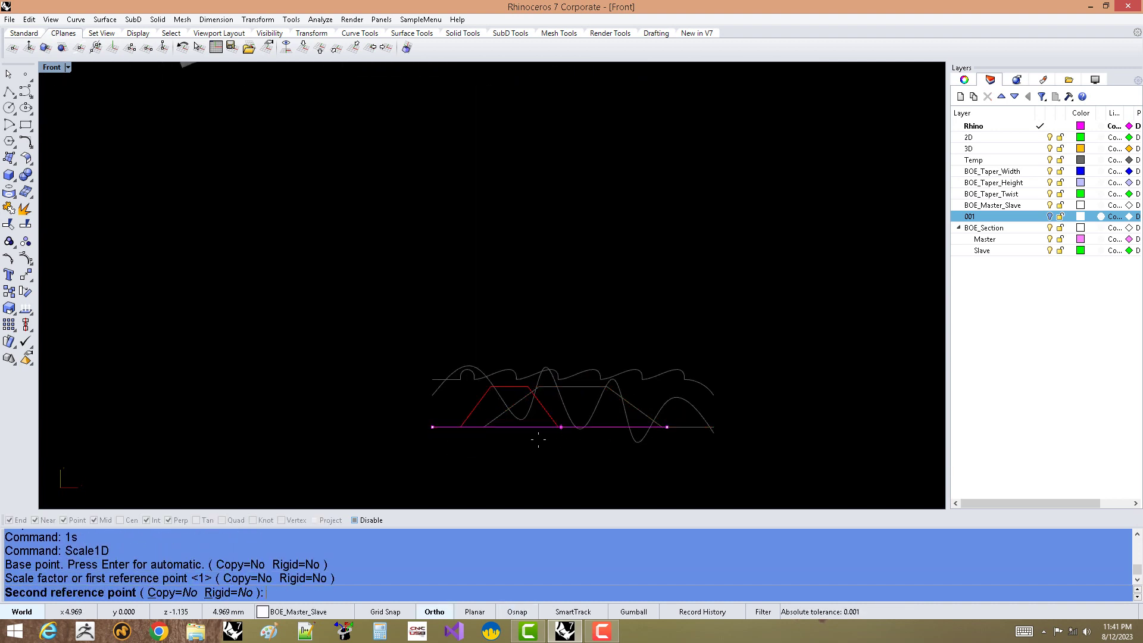
left_click(517, 441)
Copy the step curve twice end to end to make three steps.
scroll(506, 423, "up", 2)
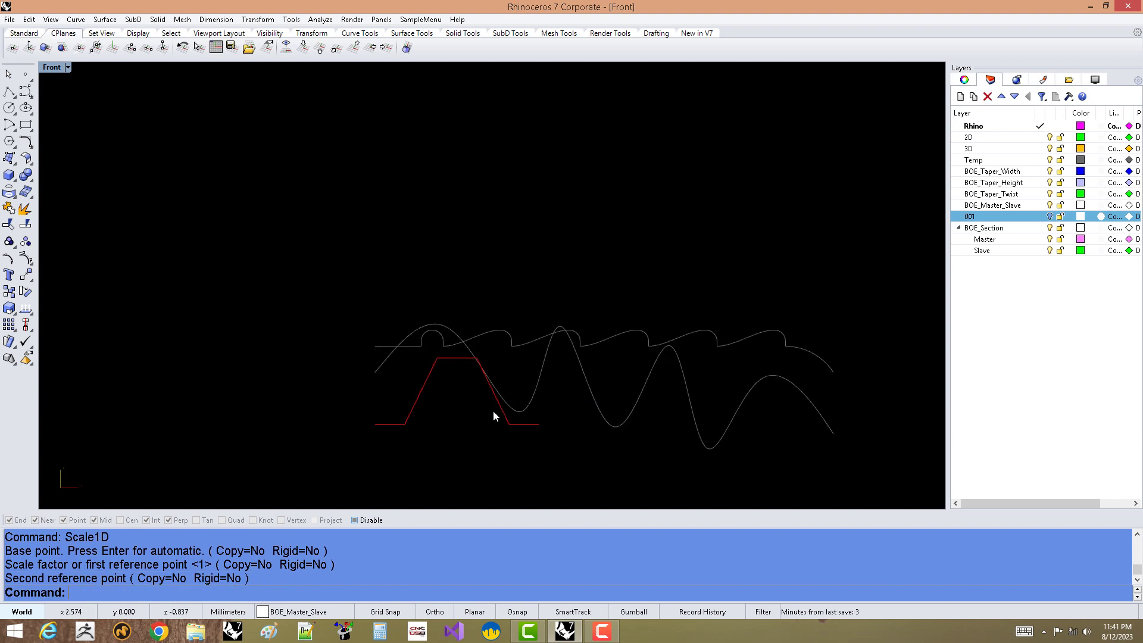
type("c")
key("Return")
left_click(370, 424)
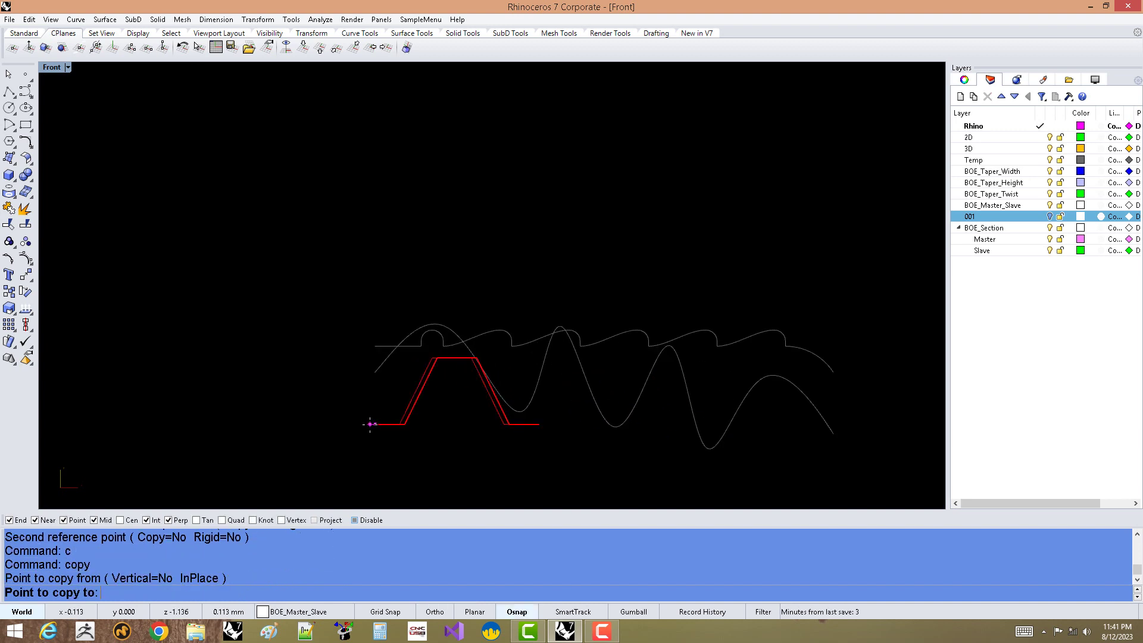
left_click(538, 425)
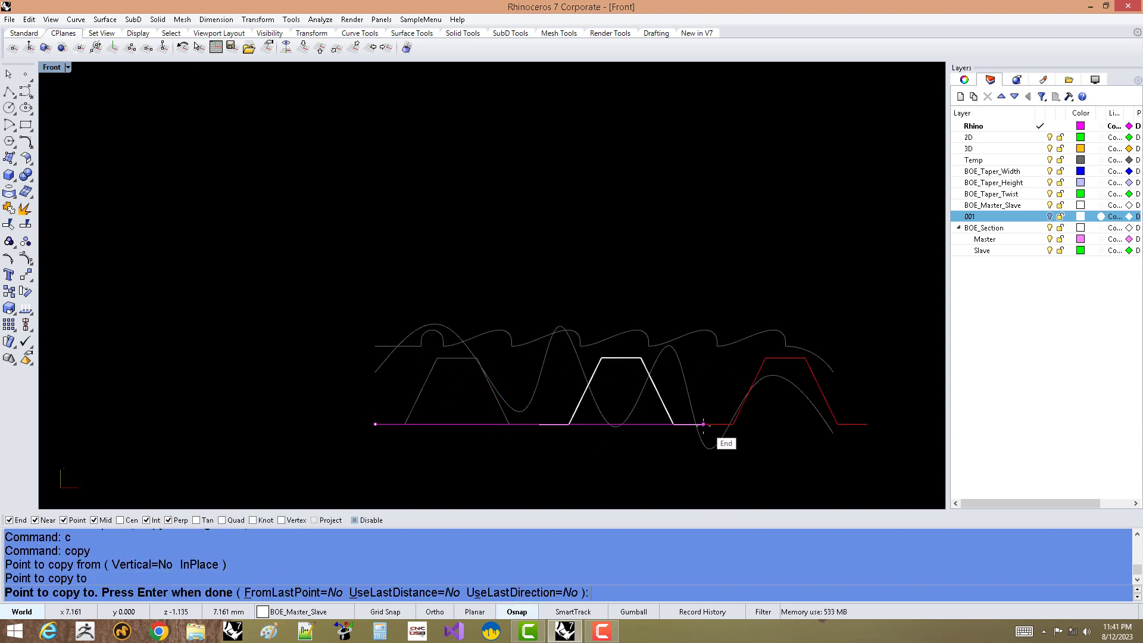
left_click(704, 424)
key("Return")
Unlock the other objects and split the rightmost step in line with the top curve's end.
right_click_drag(634, 424, 464, 424)
type("33")
key("Return")
left_click(658, 408)
scroll(655, 393, "up", 1)
scroll(655, 388, "up", 1)
type("split")
key("Return")
type("p")
key("Return")
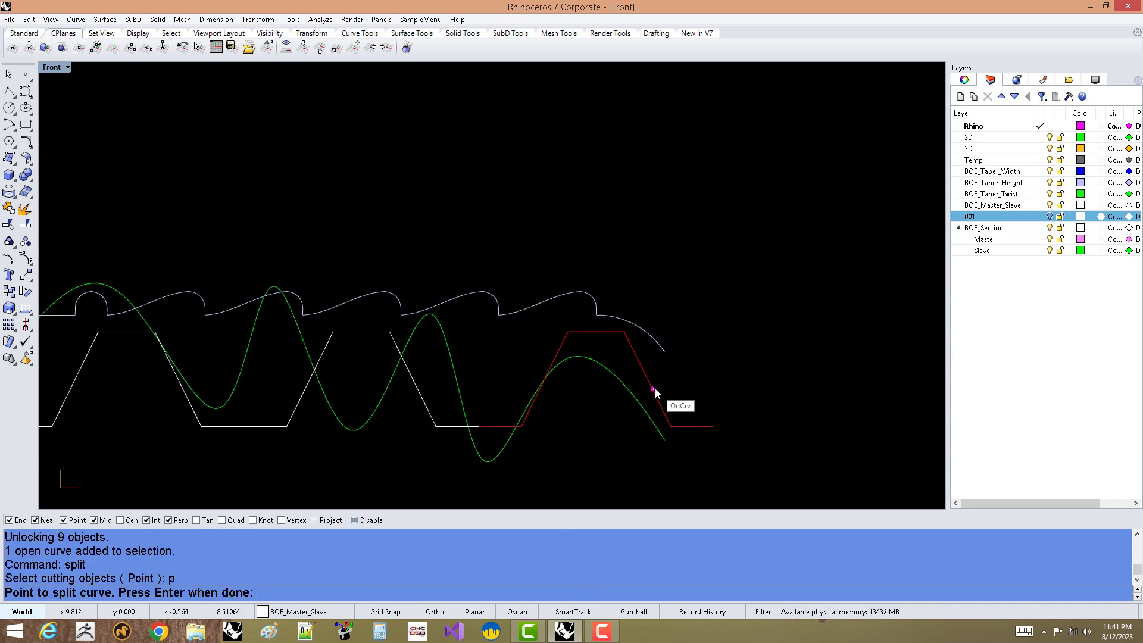
type(".xz")
key("Return")
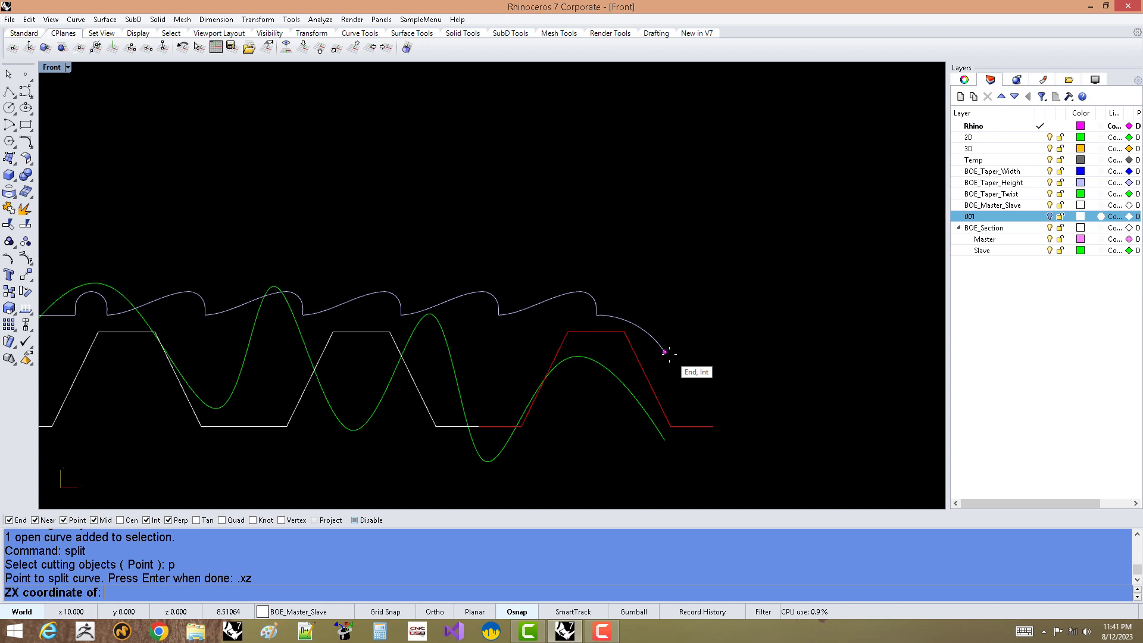
left_click(664, 352)
left_click(665, 413)
Delete the leftover end piece beyond the split.
key("Return")
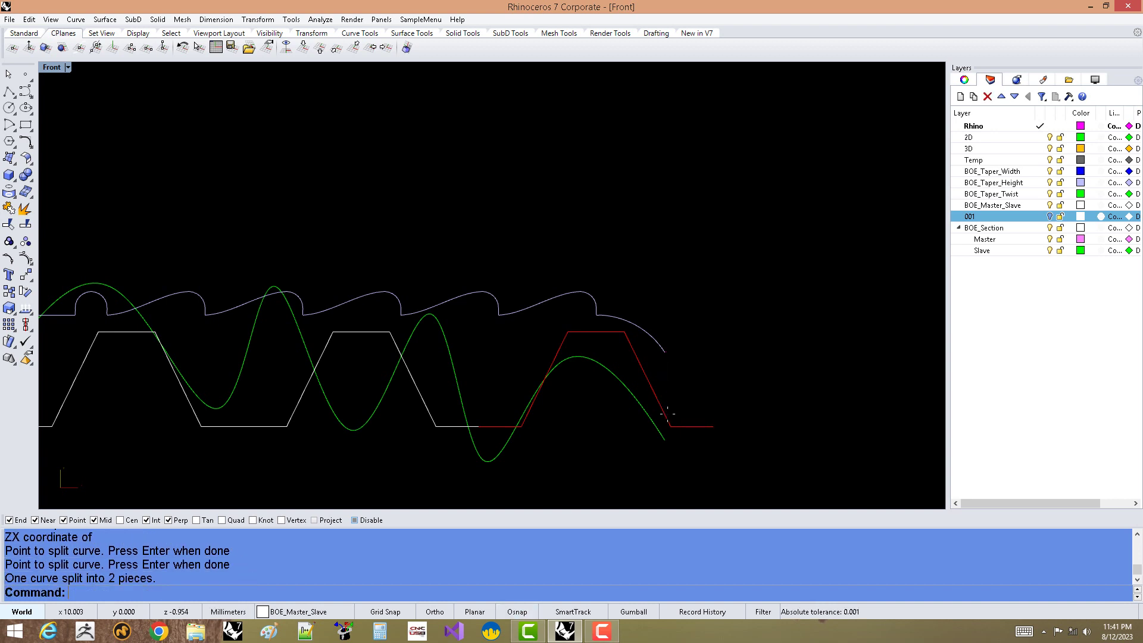
left_click(691, 426)
type("de")
Select the connected step pieces and join them into one curve.
key("Return")
left_click(654, 396)
type("selc")
key("Return")
scroll(654, 396, "down", 5)
type("j")
key("Return")
scroll(605, 397, "down", 2)
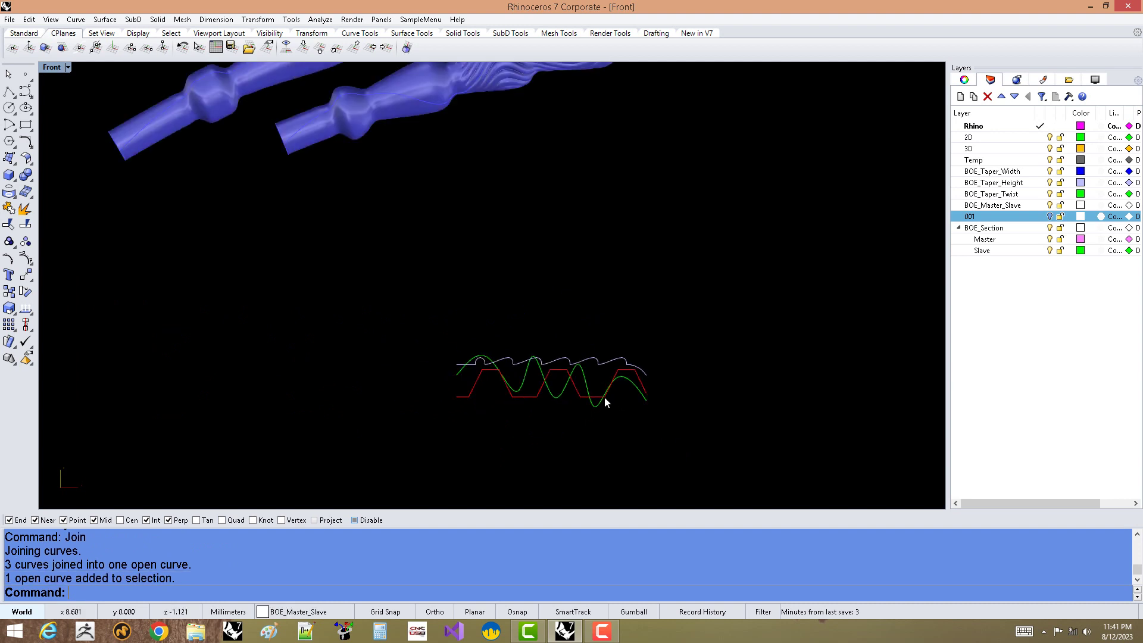
scroll(605, 396, "down", 2)
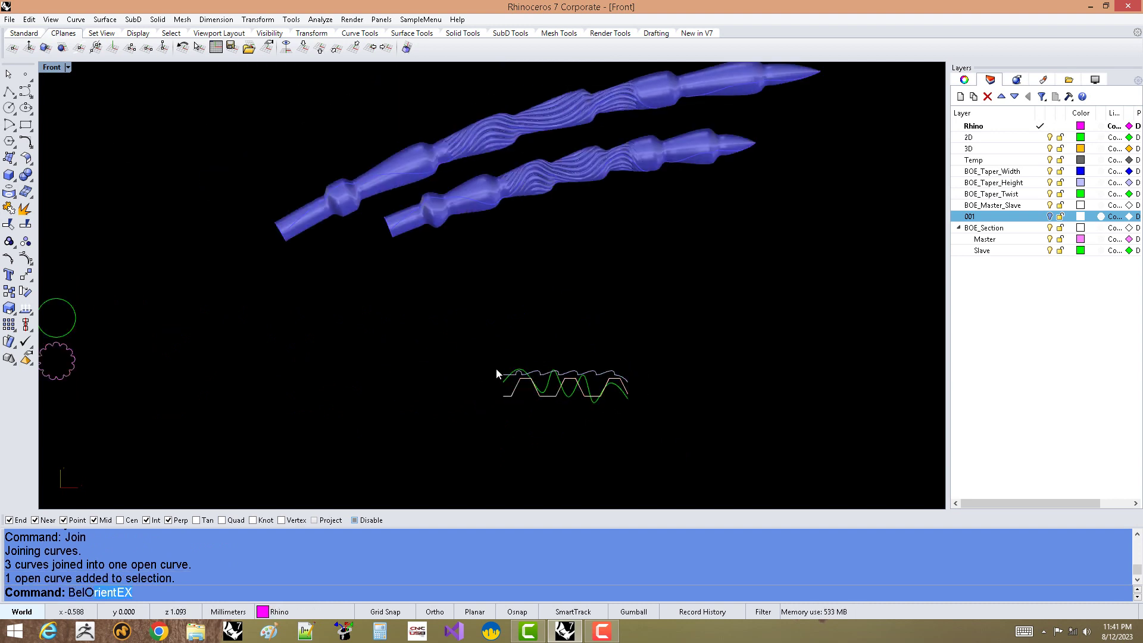
Build a bead-banded fluted blade along a new four-point rising path with BelOrientEX.
key("Return")
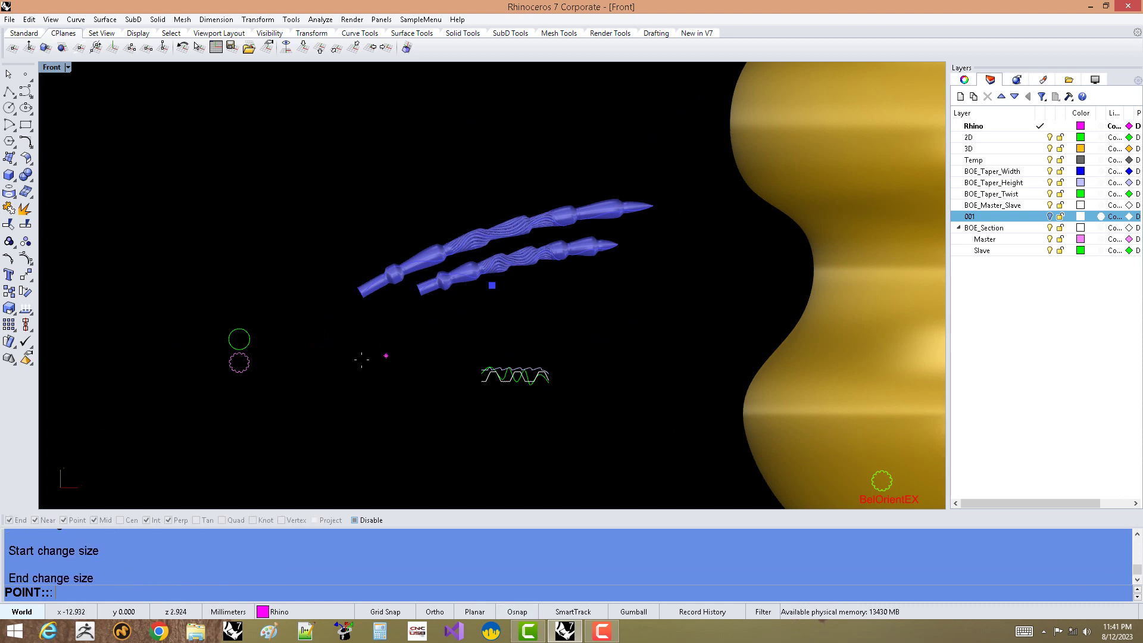
left_click(326, 370)
left_click(487, 323)
left_click(637, 285)
left_click(724, 244)
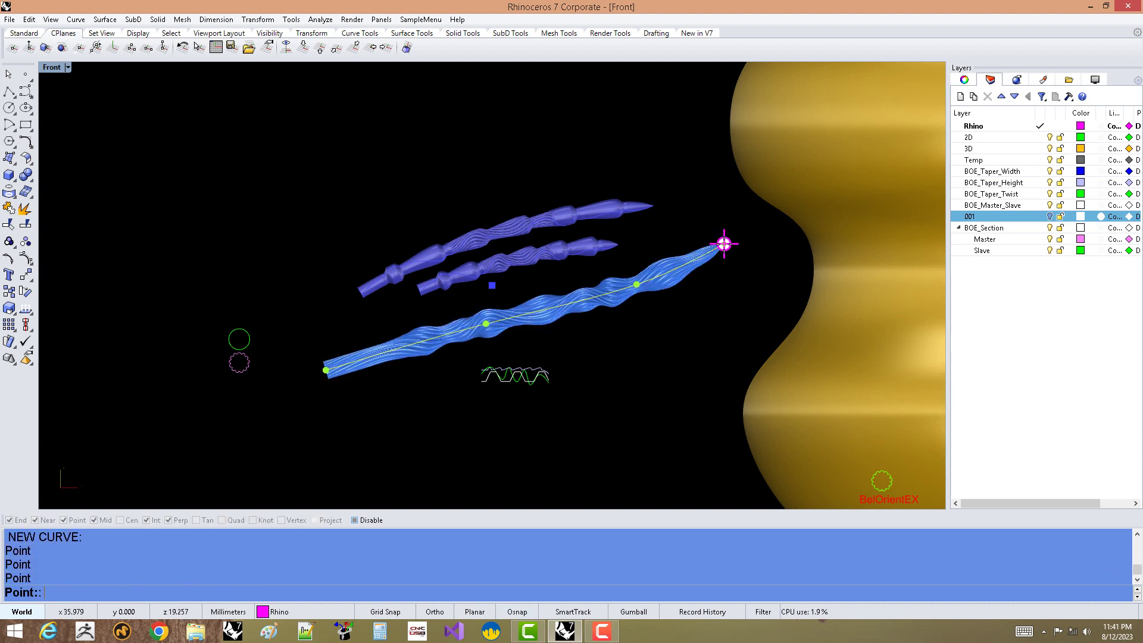
key("Return")
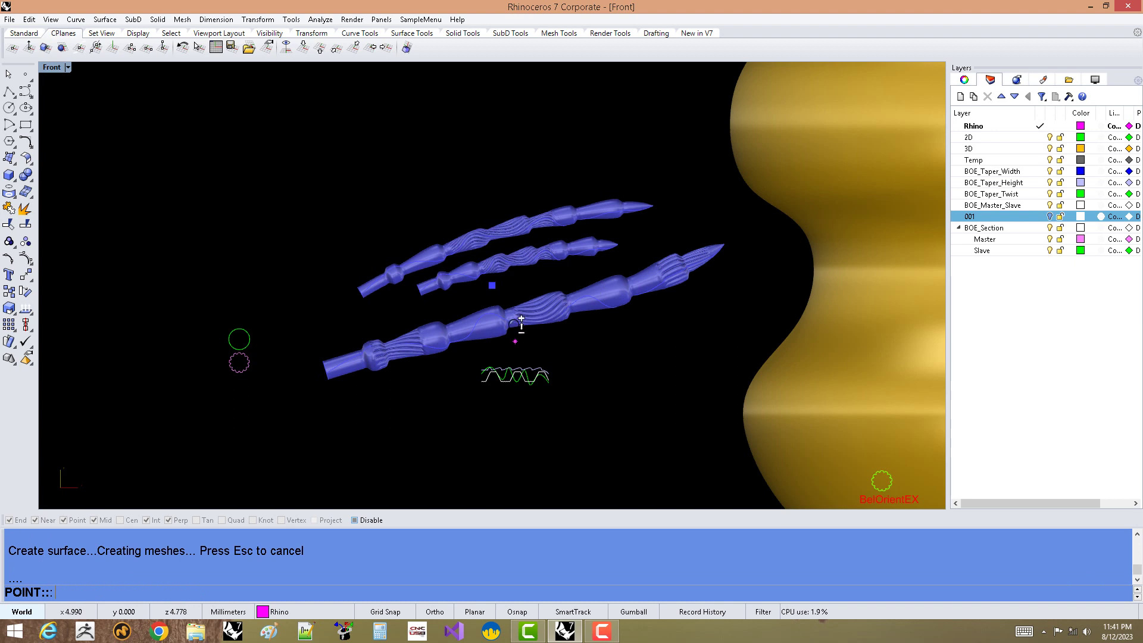
scroll(521, 321, "up", 3)
scroll(471, 328, "down", 2)
Add a second blade along a lower four-point path curving upward, keeping the same settings.
key("Return")
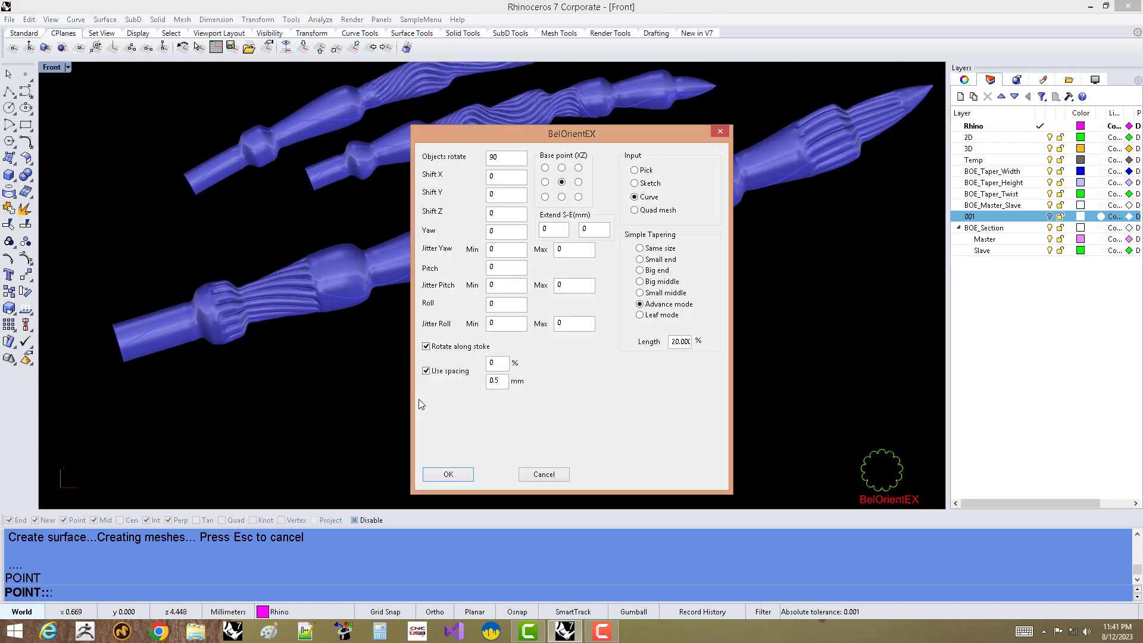
key("Return")
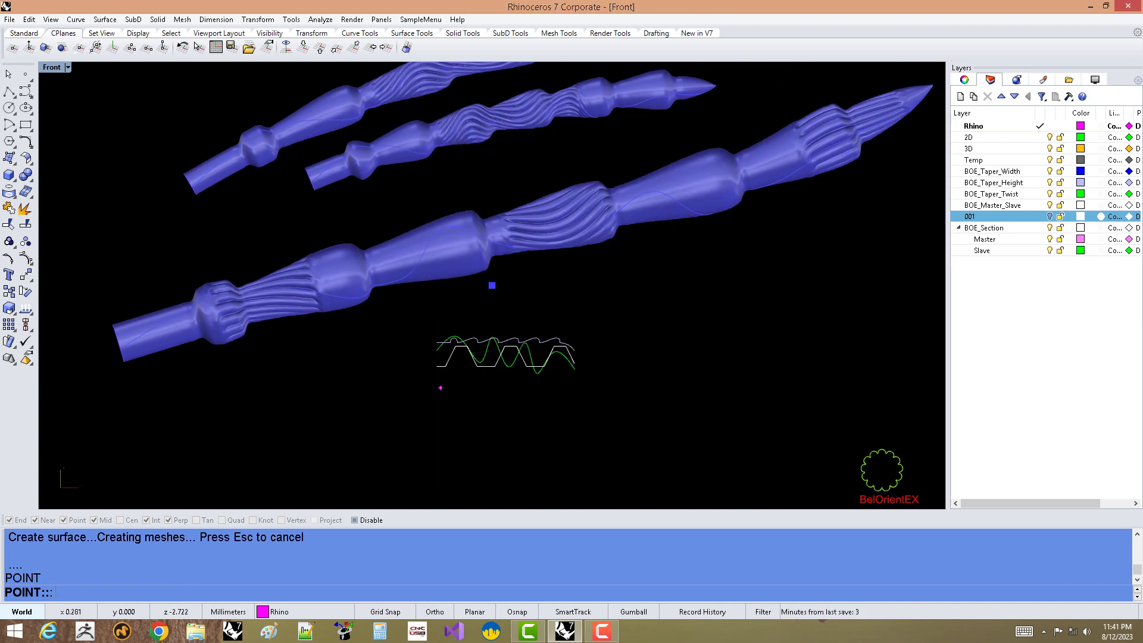
left_click(138, 400)
left_click(457, 439)
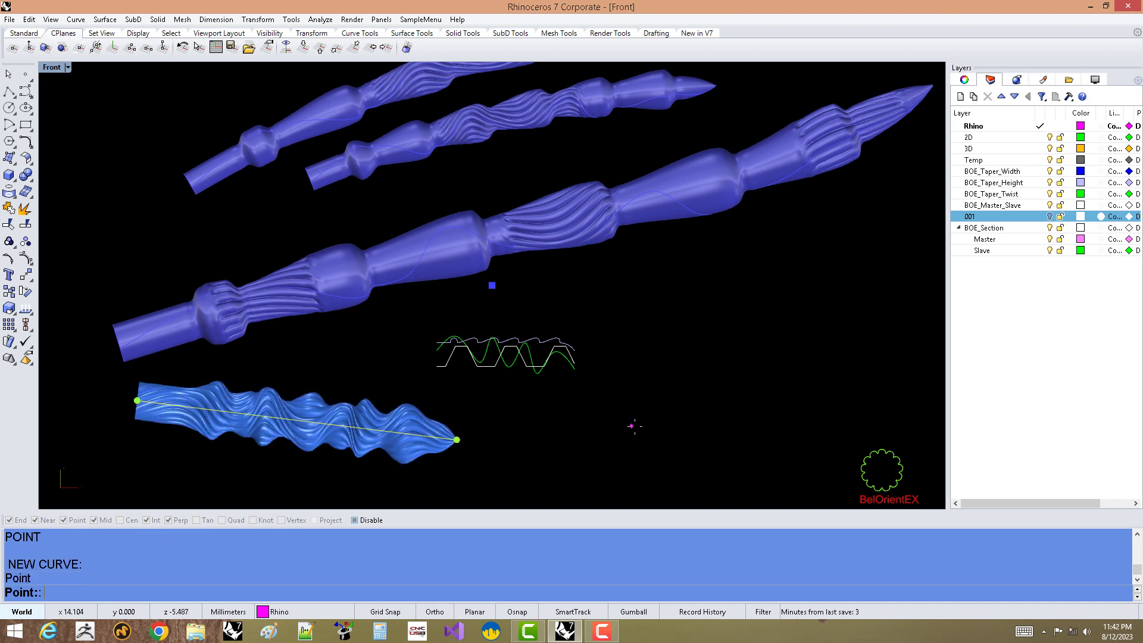
left_click(633, 426)
left_click(810, 298)
key("Return")
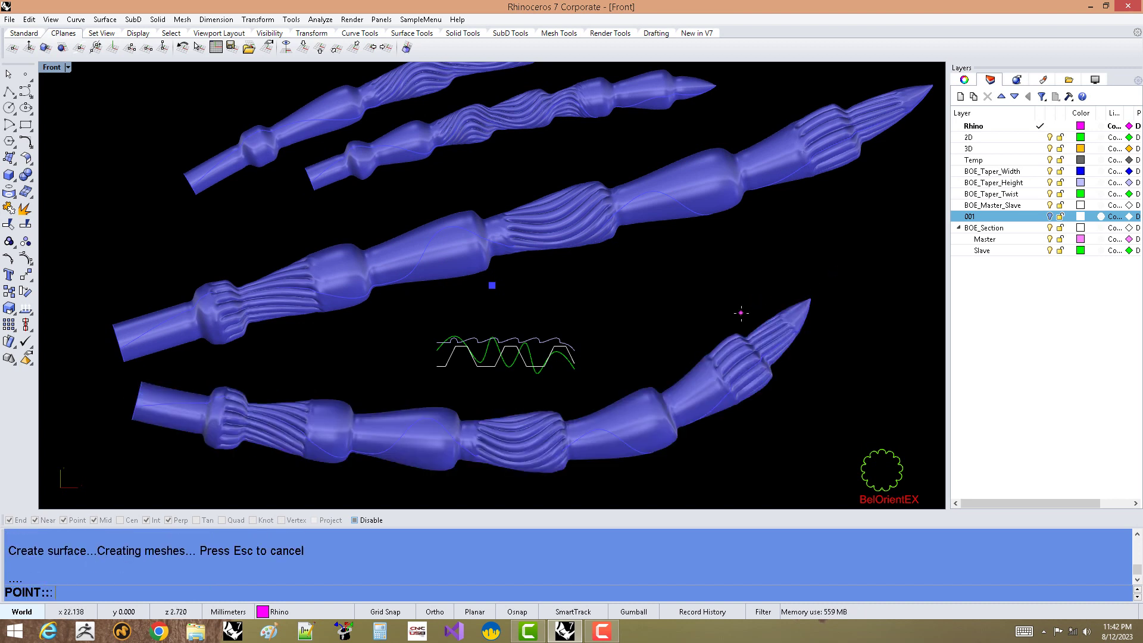
right_click_drag(716, 298, 671, 238)
scroll(542, 275, "down", 3)
scroll(365, 313, "up", 2)
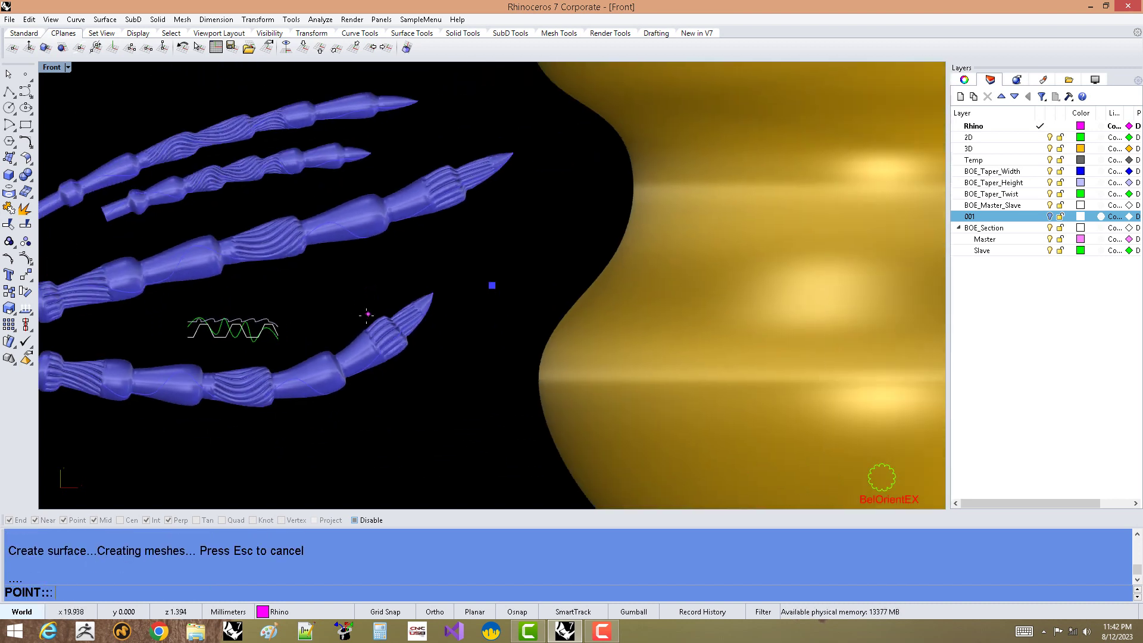
scroll(601, 309, "down", 2)
Draw a hooked eight-point path across the golden vase, curling over its top and back down.
left_click(599, 311)
left_click(684, 268)
left_click(750, 245)
left_click(819, 224)
left_click(832, 147)
left_click(798, 109)
left_click(703, 108)
left_click(667, 129)
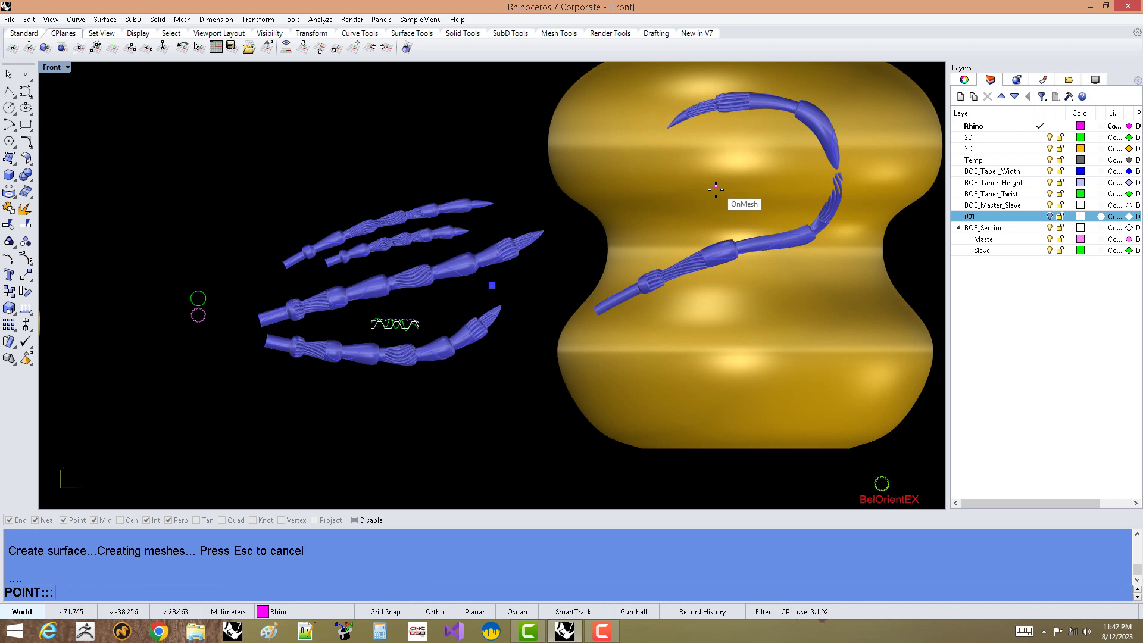
right_click_drag(720, 187, 659, 237)
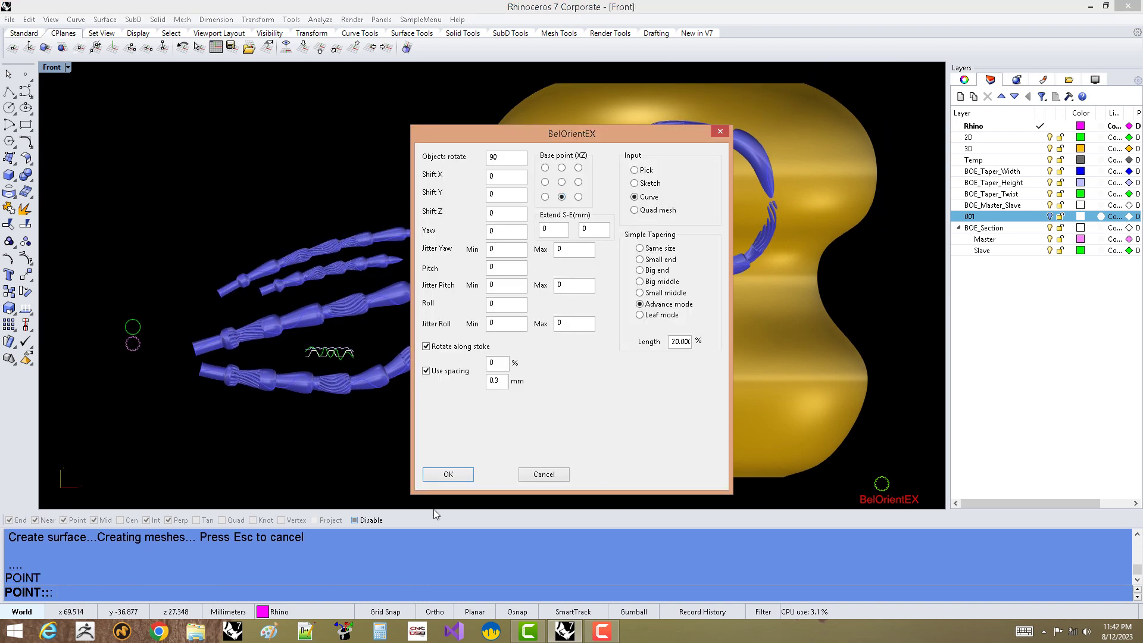
Wind a second banded ornament up the vase's lower bulge to its waist.
left_click(449, 475)
left_click(562, 384)
left_click(659, 380)
left_click(707, 368)
left_click(744, 329)
left_click(768, 286)
left_click(790, 211)
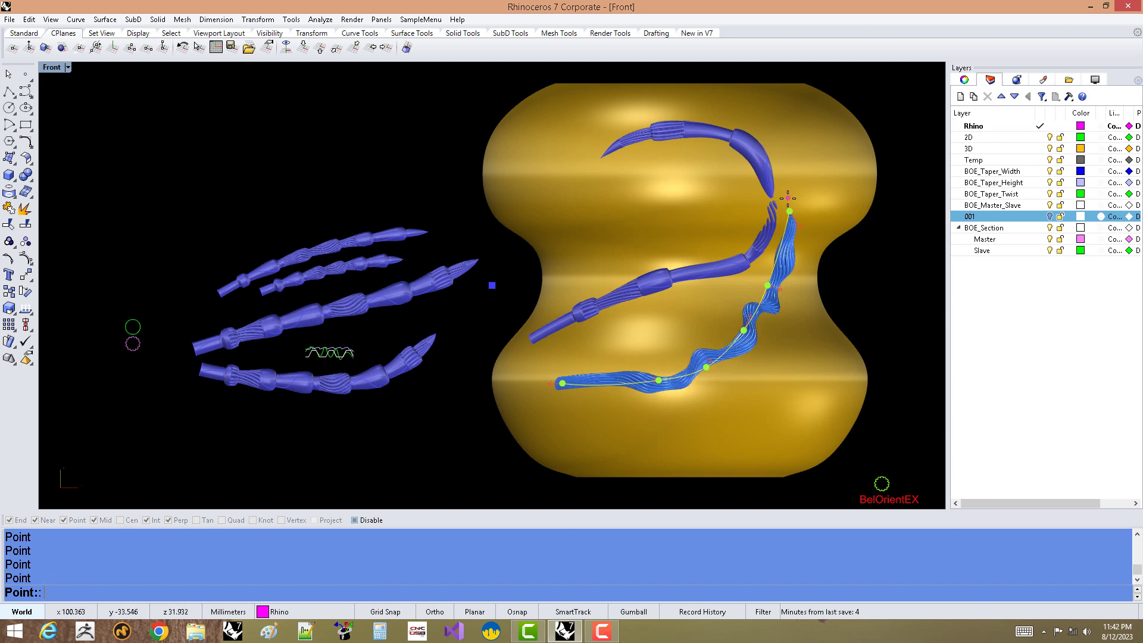
right_click(788, 198)
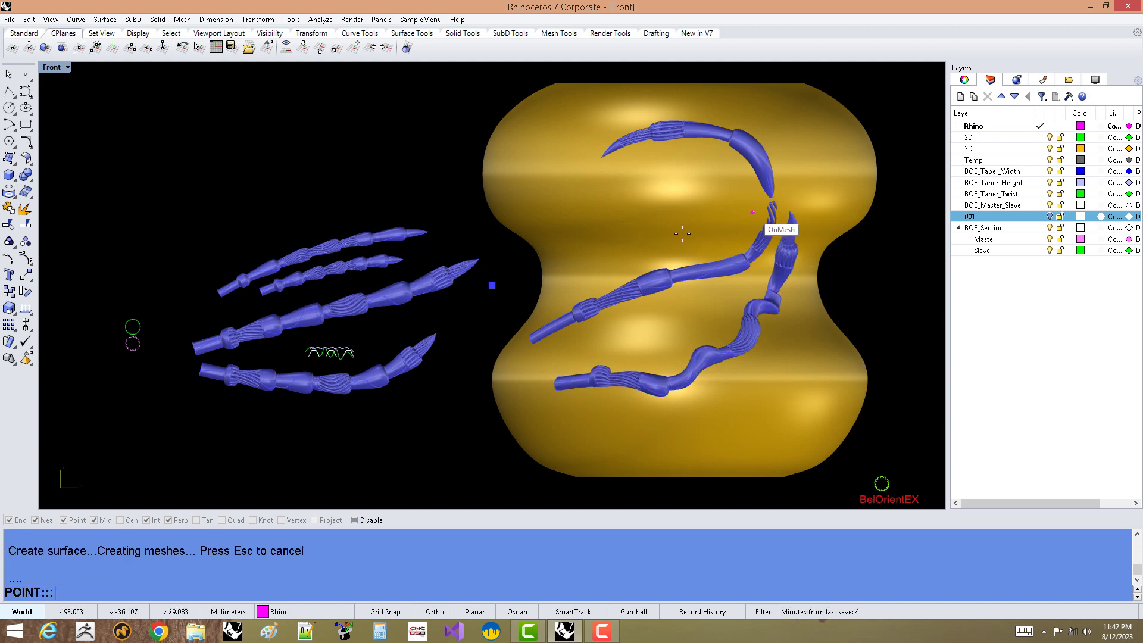
left_click(281, 346)
Finish the long wavy ornament toward the lower right, then re-accept the BelOrientEX settings.
left_click(711, 414)
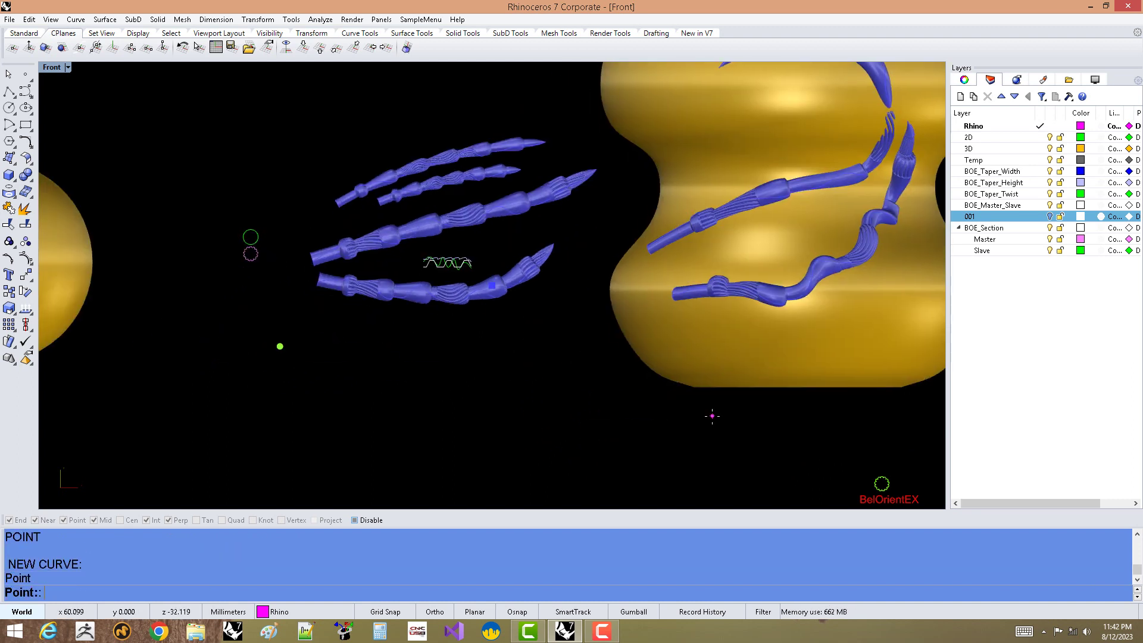
right_click(713, 415)
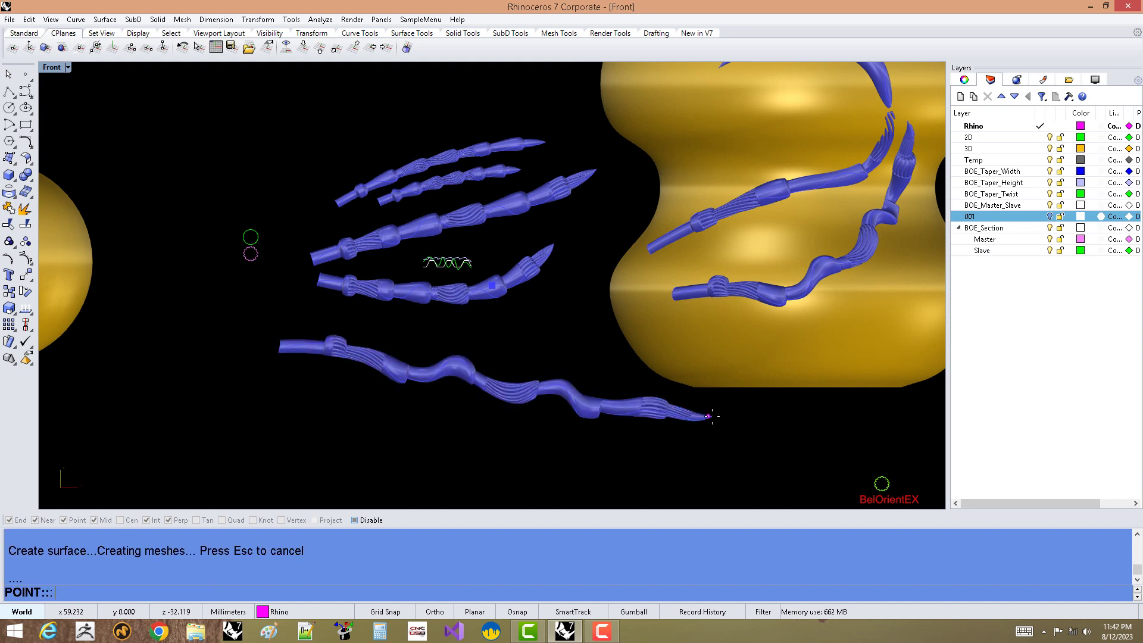
key("Return")
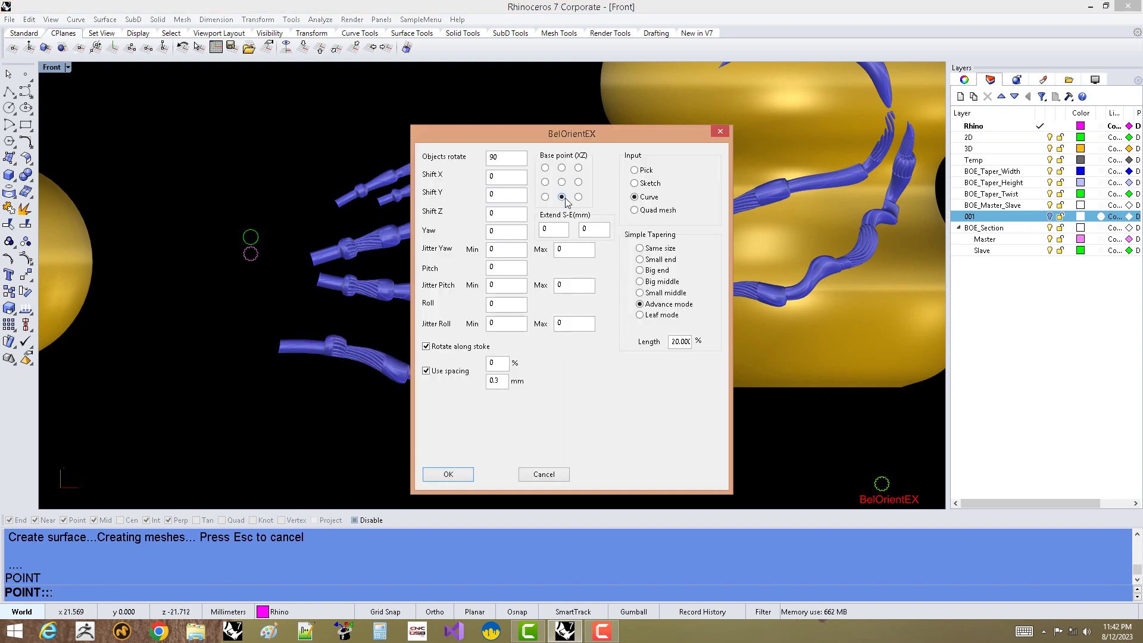
left_click(448, 474)
Draw a second long wavy ornament path beneath the earlier blades, left of the vase.
left_click(271, 396)
left_click(435, 412)
left_click(568, 461)
left_click(657, 461)
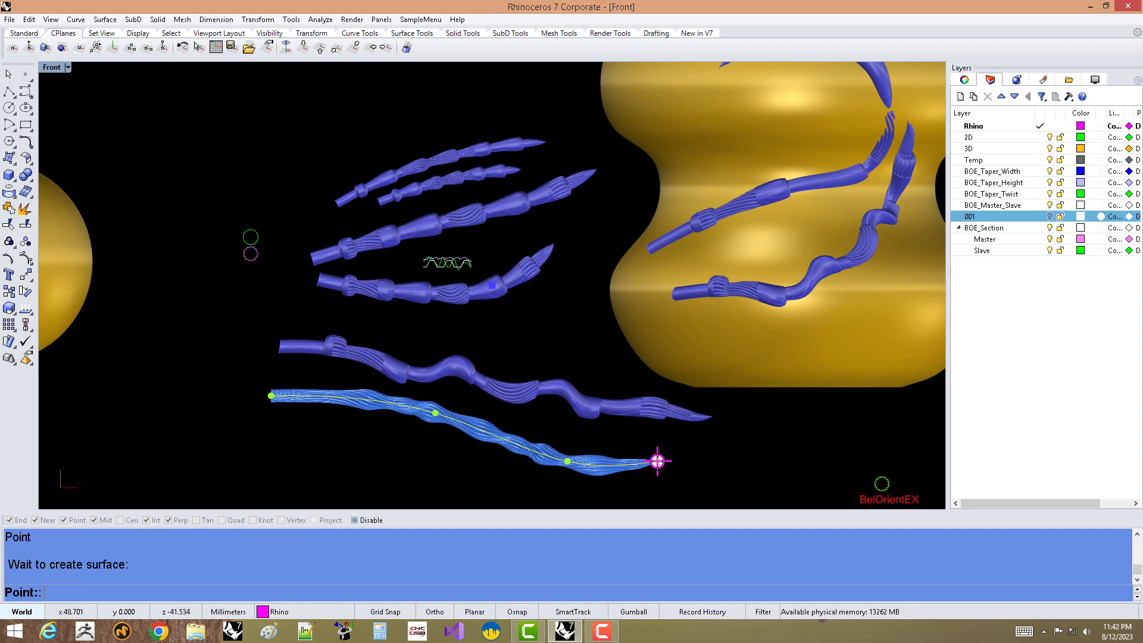
scroll(536, 362, "up", 2)
scroll(453, 310, "up", 3)
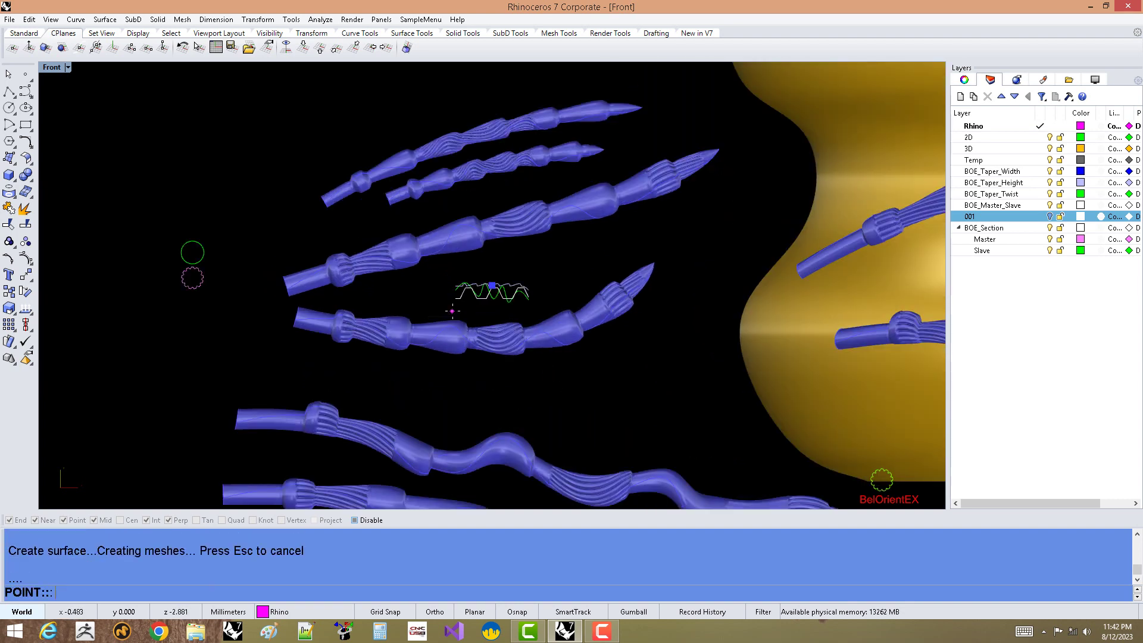
scroll(452, 311, "up", 2)
scroll(470, 298, "up", 2)
scroll(494, 316, "down", 3)
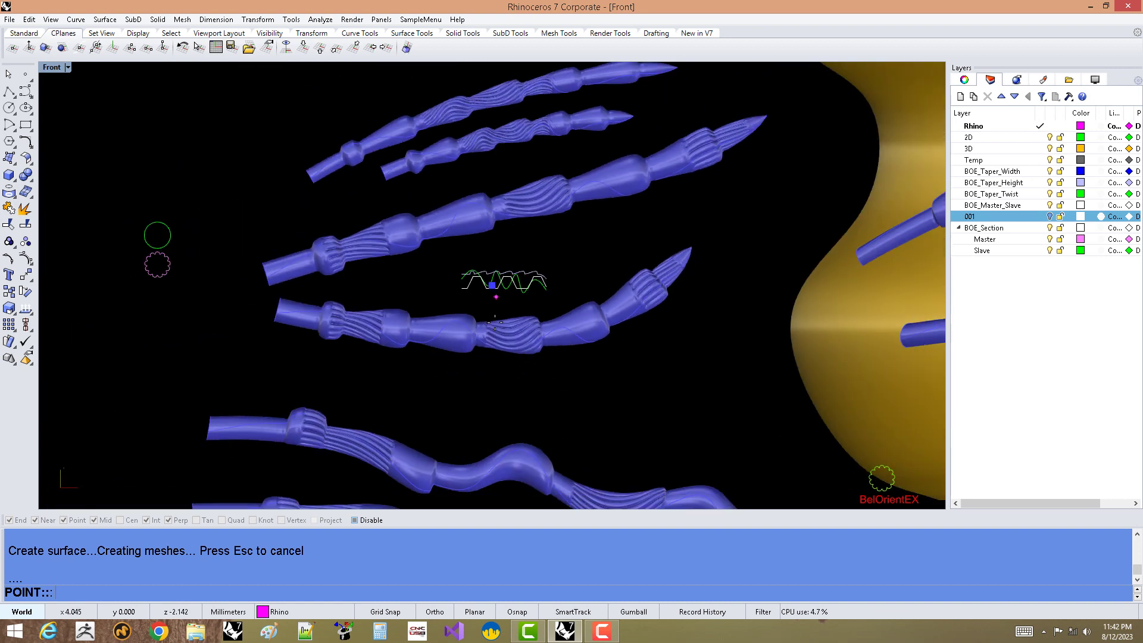
scroll(494, 322, "down", 1)
scroll(510, 344, "down", 2)
scroll(536, 336, "down", 2)
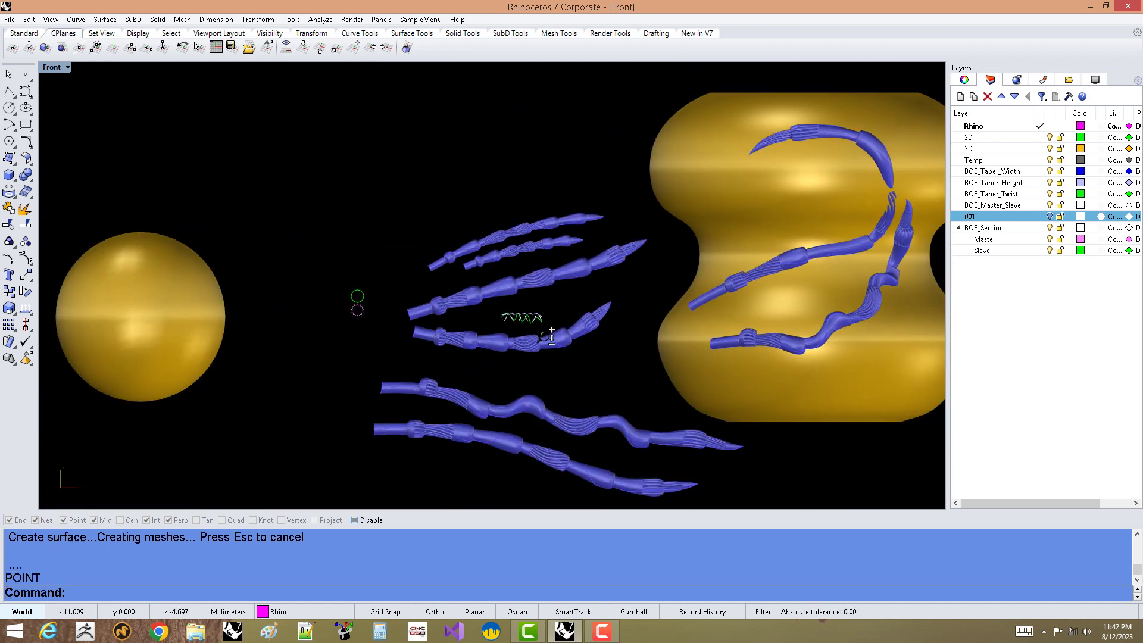